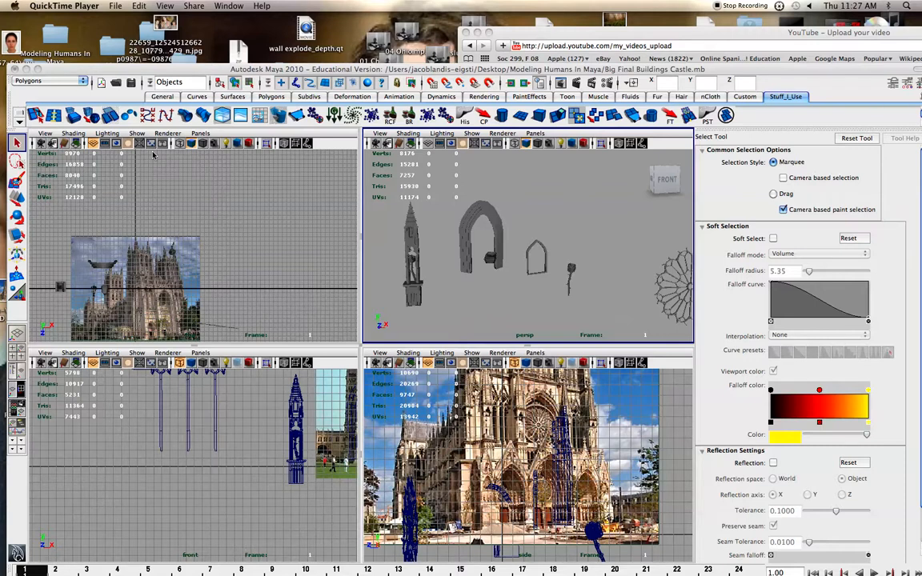
# Step: Bring the castle scene's window forward and look over the modelled building pieces in the perspective view
pyautogui.moveTo(164, 69); pyautogui.dragTo(177, 42)
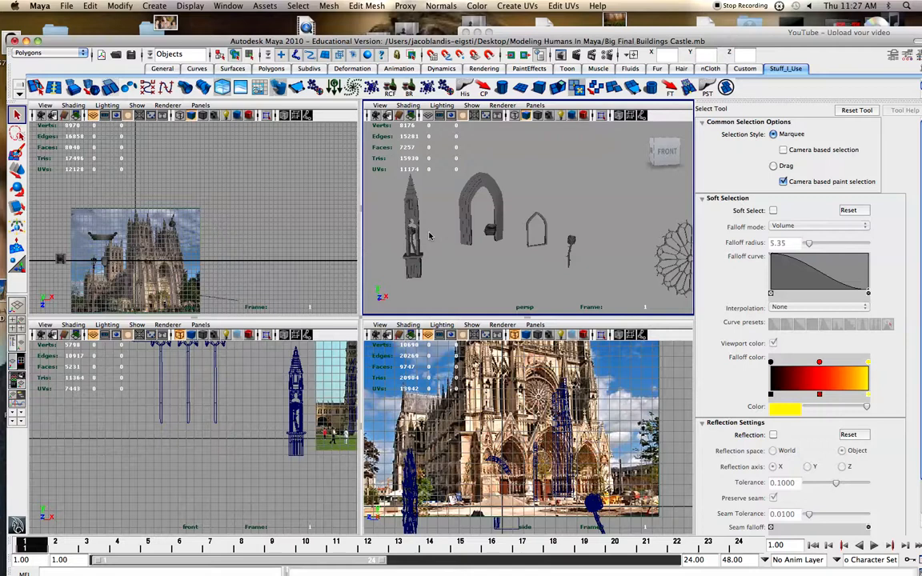
pyautogui.scroll(-2, 429, 235)
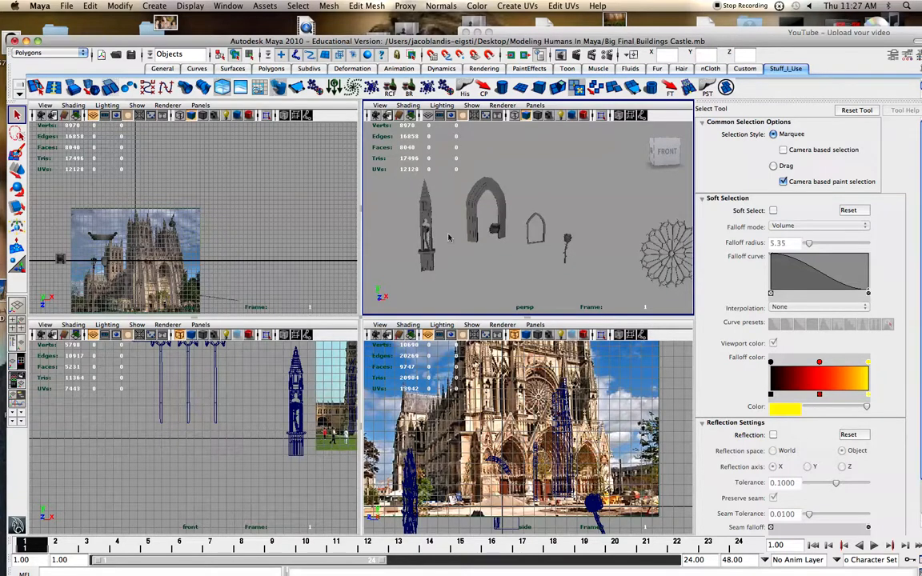
pyautogui.keyDown('alt'); pyautogui.moveTo(459, 239); pyautogui.dragTo(511, 247, button='middle'); pyautogui.keyUp('alt')
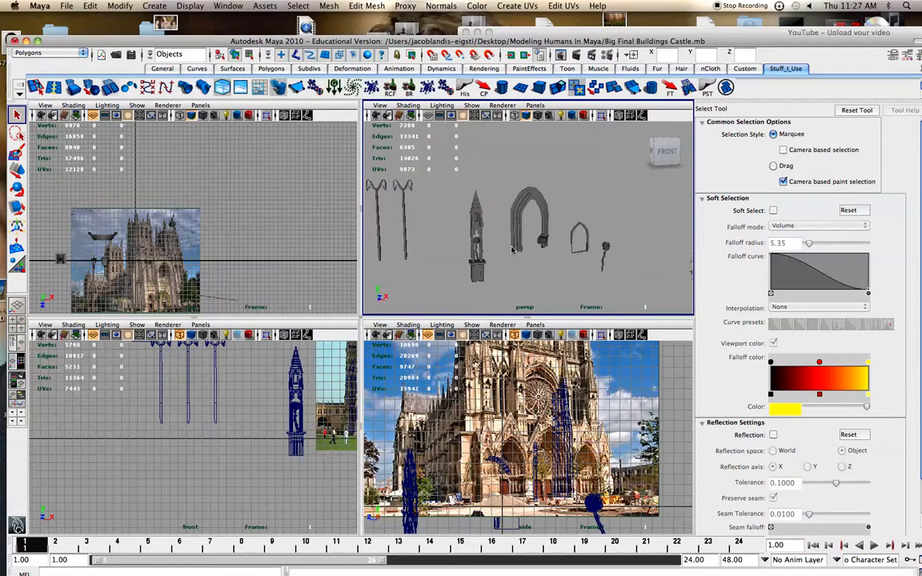
pyautogui.keyDown('alt'); pyautogui.moveTo(512, 249); pyautogui.dragTo(510, 249); pyautogui.keyUp('alt')
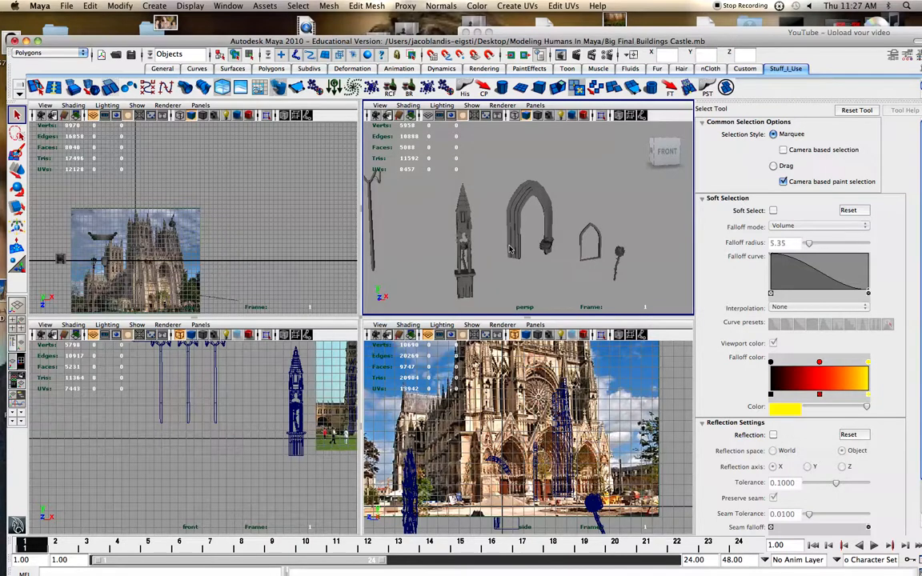
pyautogui.moveTo(409, 42); pyautogui.dragTo(417, 20)
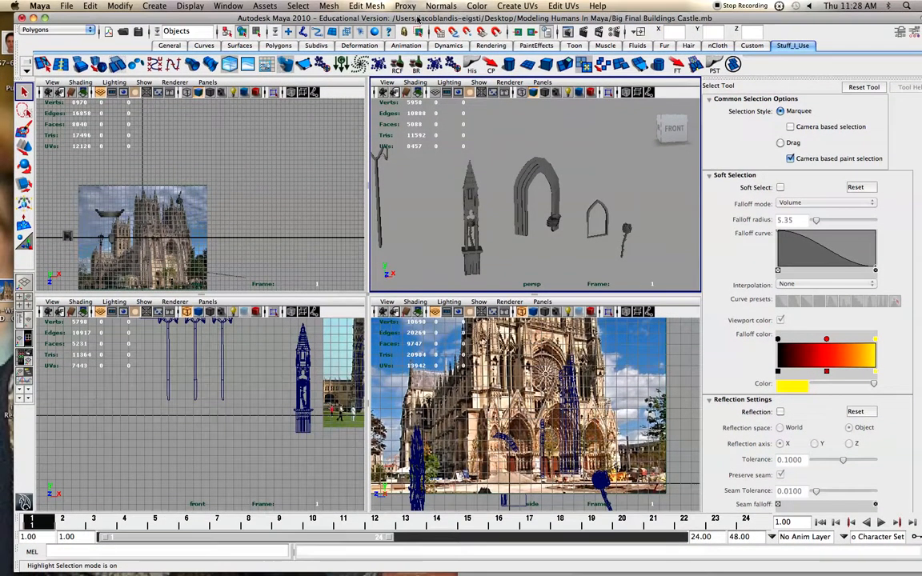
# Step: View the perspective view and the front view at full size, returning to the four-view layout after each
pyautogui.click(24, 284)
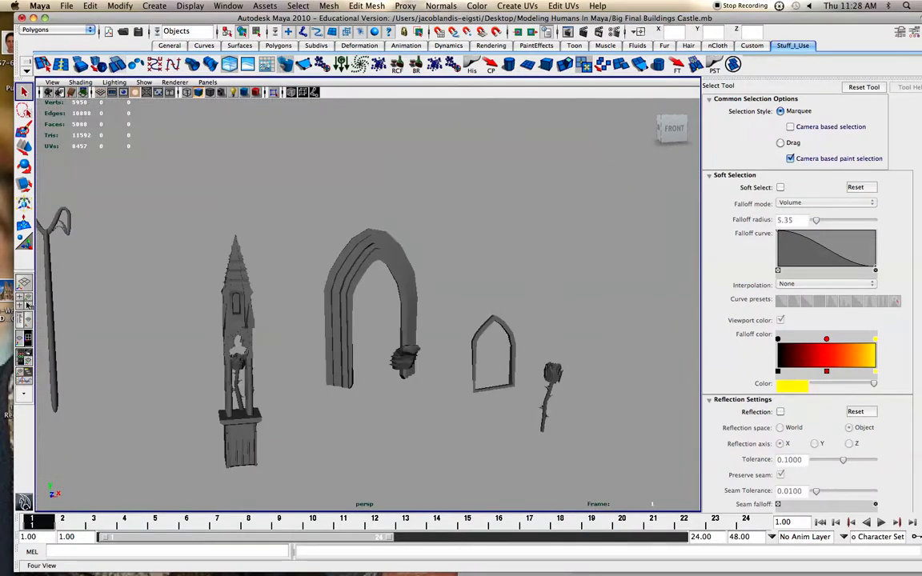
pyautogui.click(26, 303)
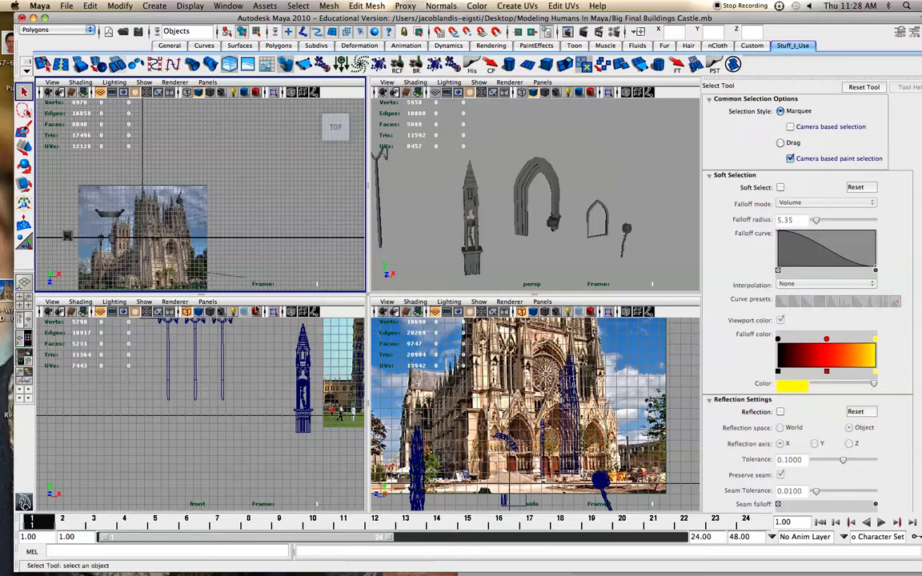
pyautogui.press('space')
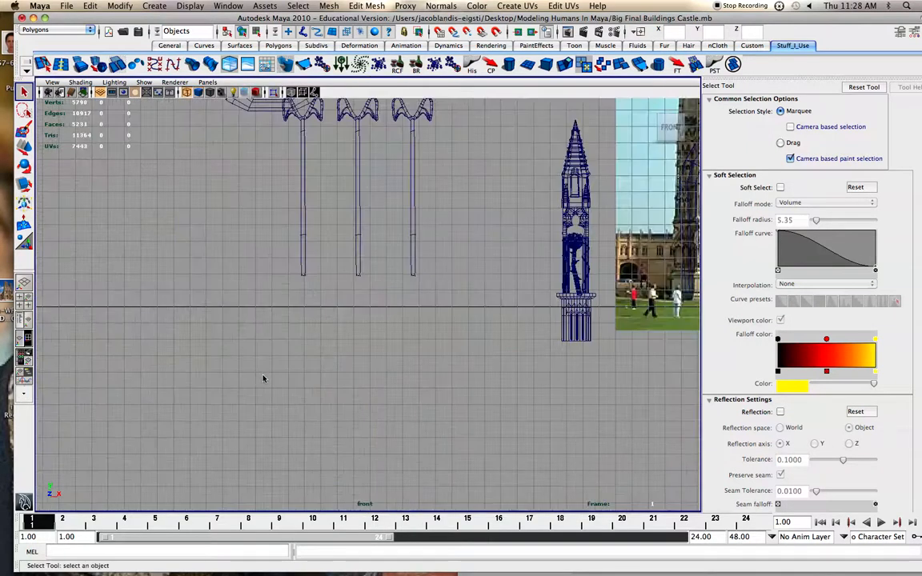
pyautogui.press('space')
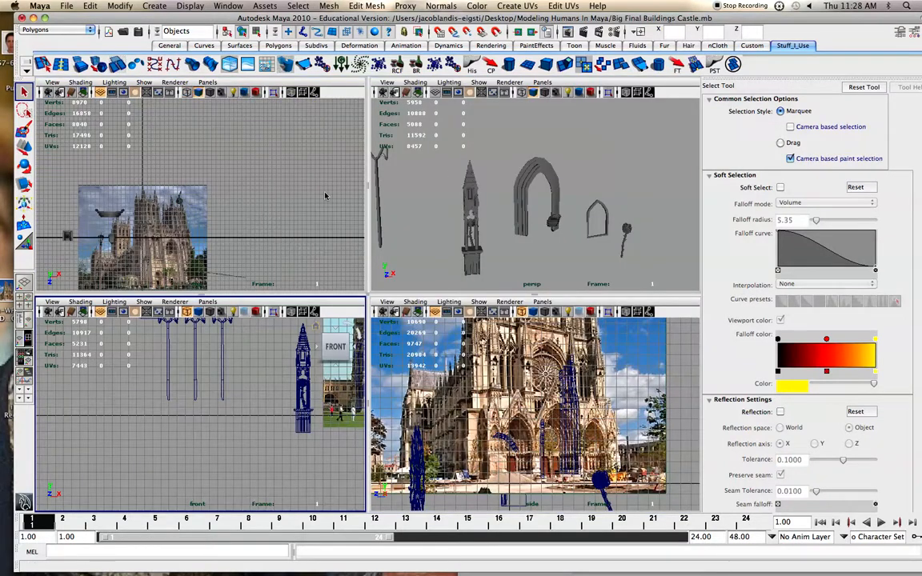
pyautogui.moveTo(254, 17); pyautogui.dragTo(272, 17)
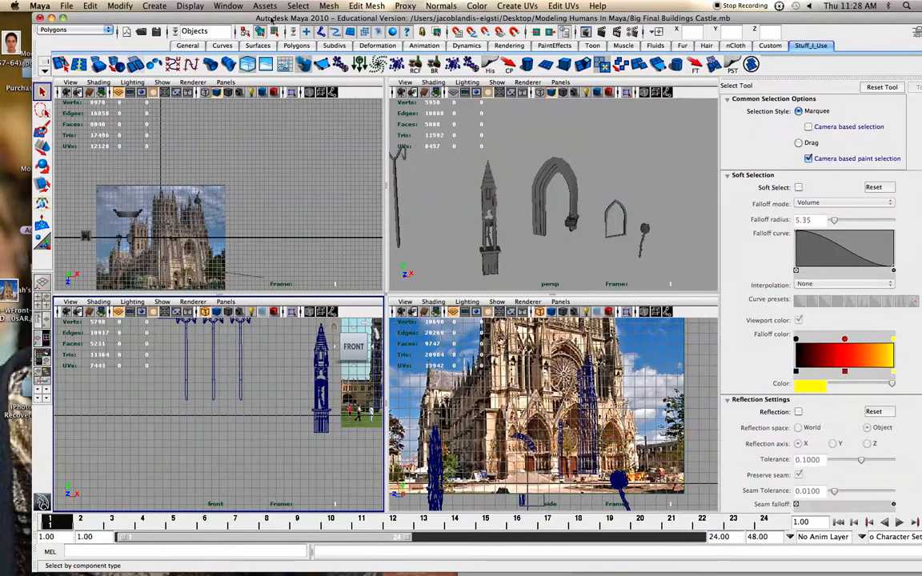
# Step: Try the two-pane Outliner and perspective layout, and restore the four-view layout
pyautogui.click(48, 395)
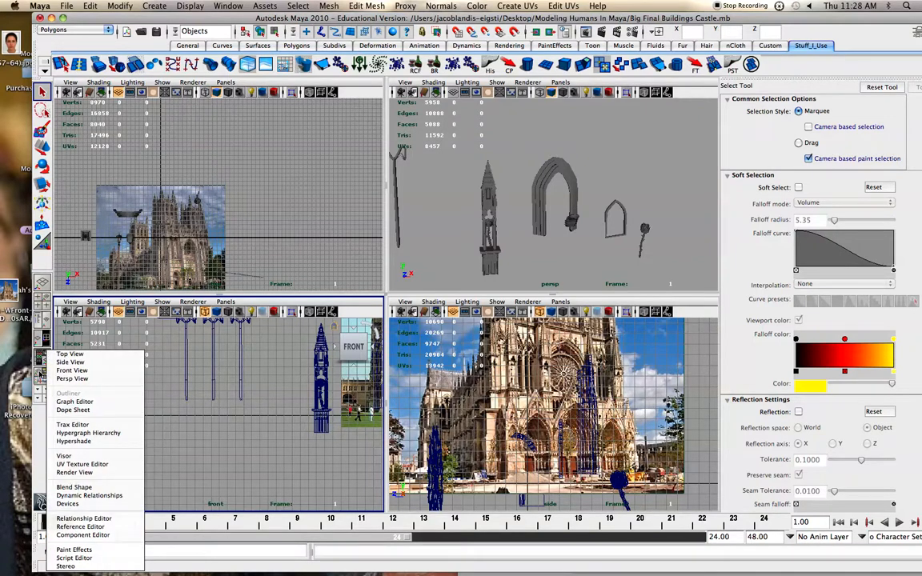
pyautogui.click(36, 336)
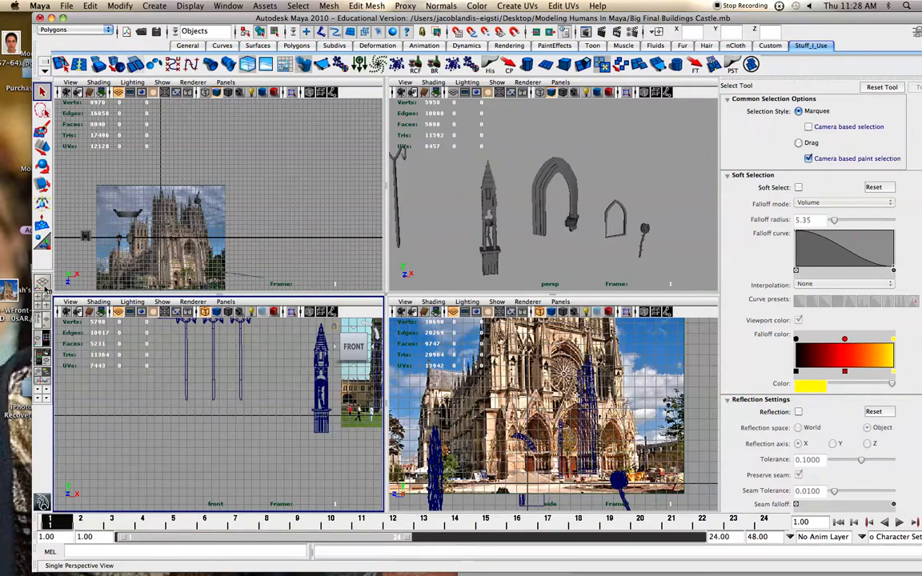
pyautogui.click(43, 318)
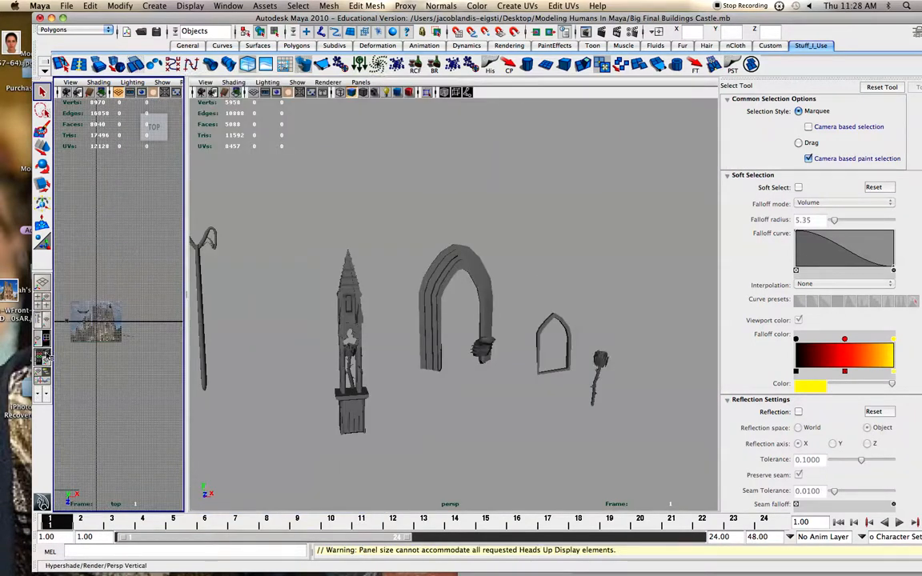
pyautogui.click(43, 295)
pyautogui.click(43, 283)
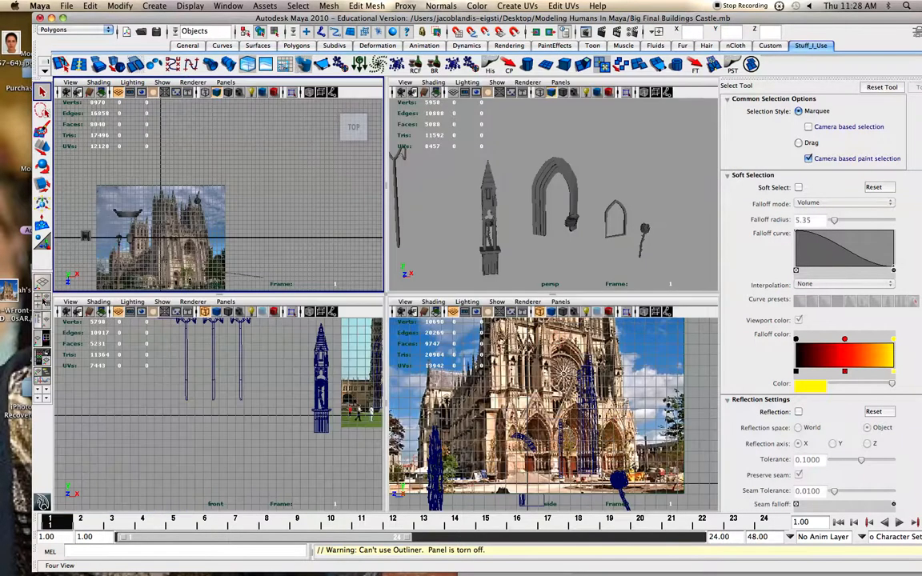
# Step: Open the Outliner to look through the scene's object list, and close it again
pyautogui.click(218, 6)
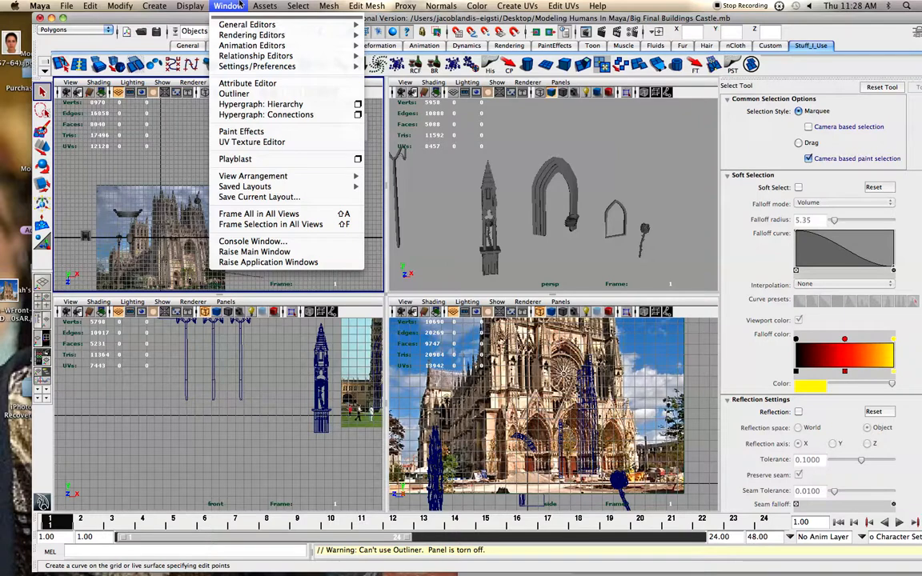
pyautogui.moveTo(246, 26)
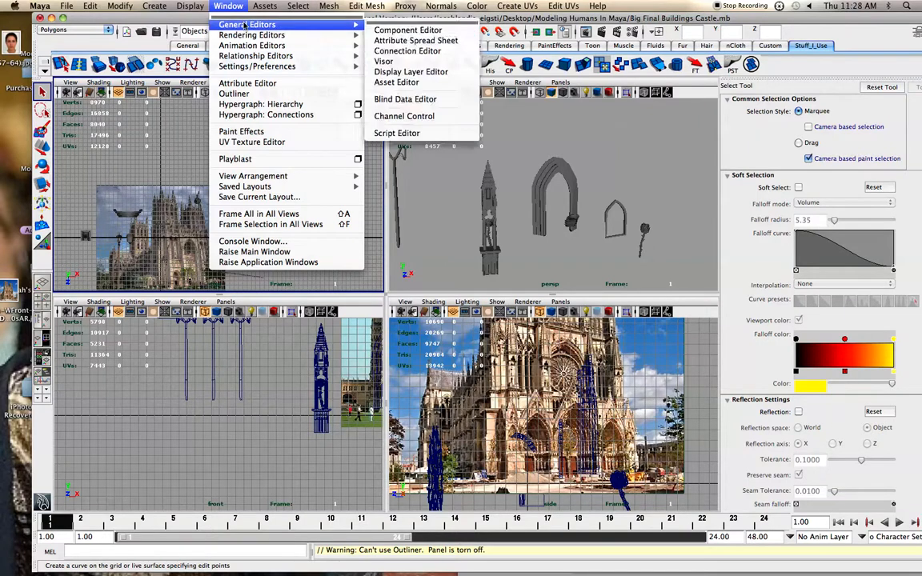
pyautogui.click(234, 93)
pyautogui.moveTo(233, 95); pyautogui.dragTo(253, 97)
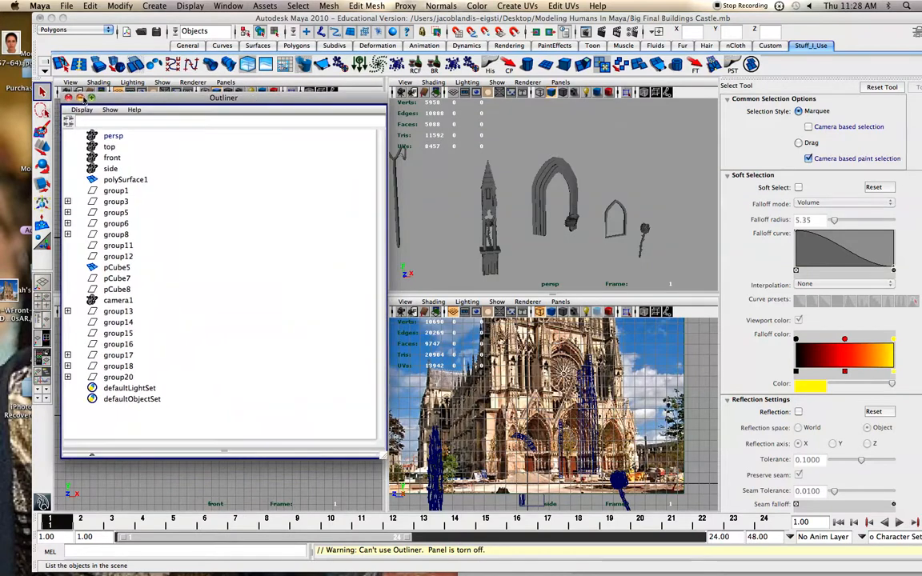
pyautogui.click(69, 97)
# Step: Display the Attribute Editor and select the pointed arch to load its attributes
pyautogui.moveTo(573, 19); pyautogui.dragTo(524, 19)
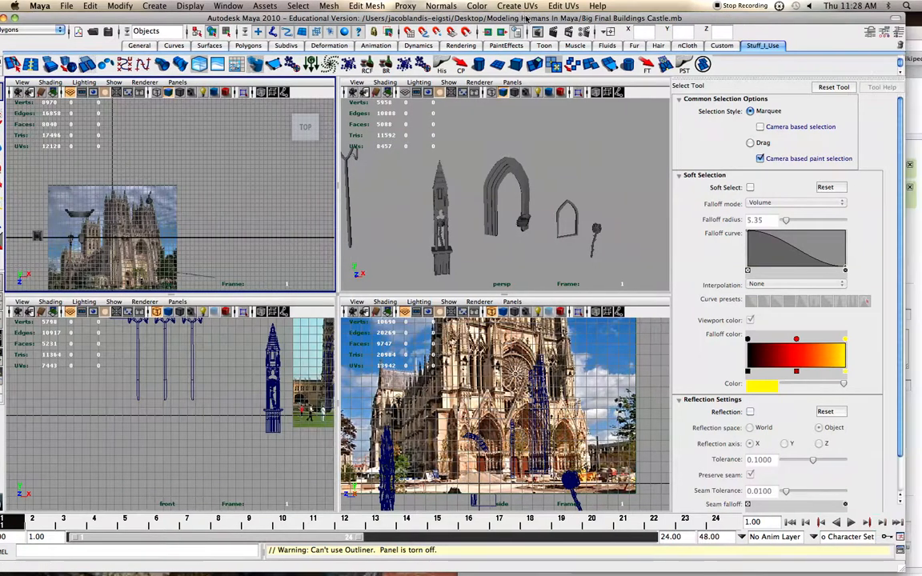
pyautogui.click(869, 30)
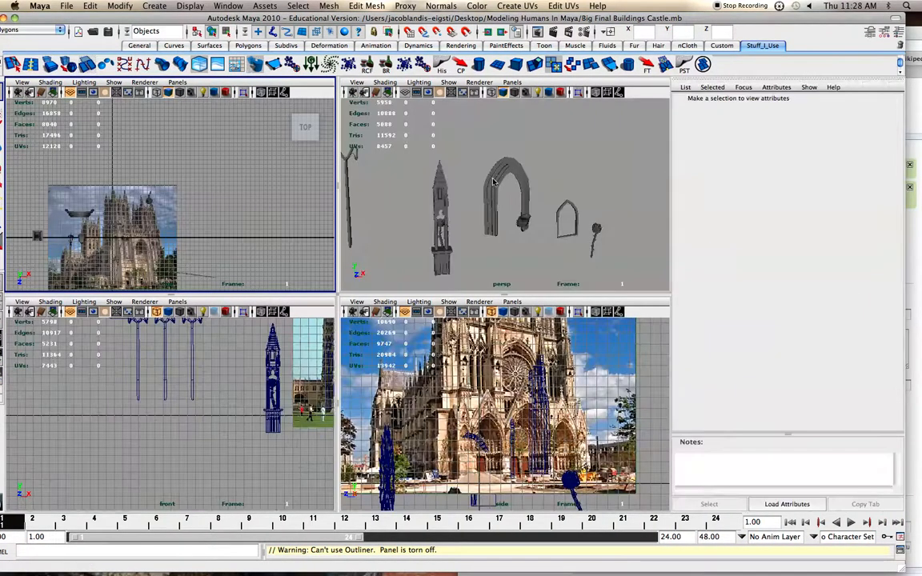
pyautogui.click(498, 178)
pyautogui.click(498, 178)
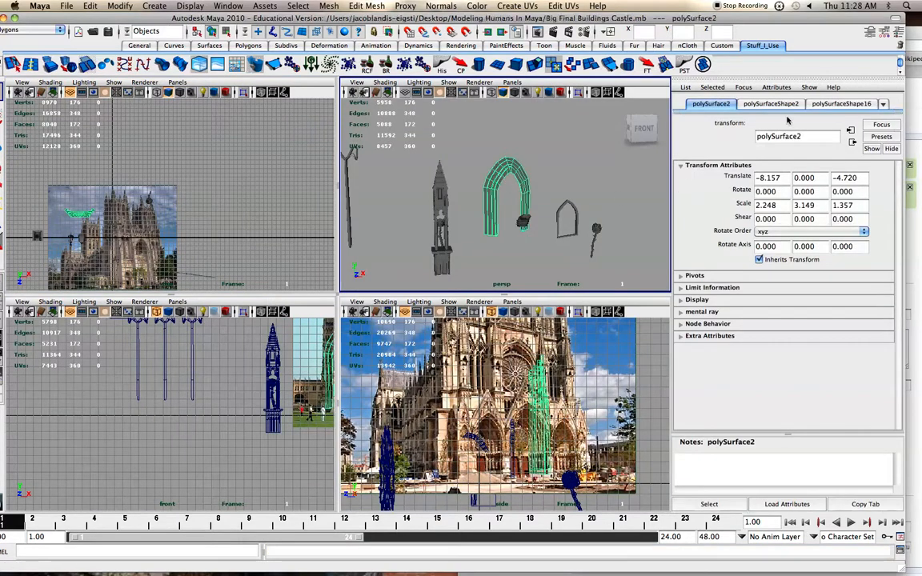
# Step: Look through the arch's shape and extrude history nodes as far as polyExtrudeFace31
pyautogui.click(786, 107)
pyautogui.click(842, 104)
pyautogui.click(852, 105)
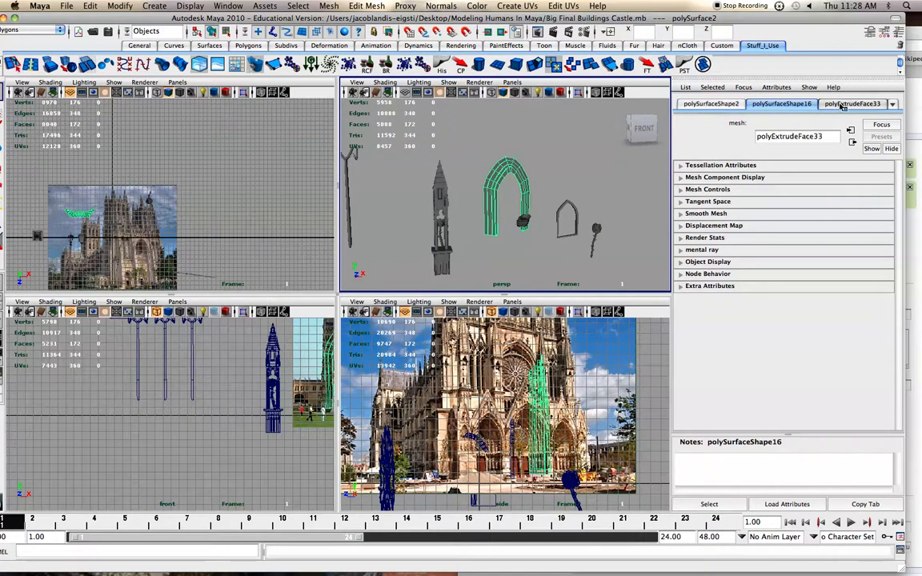
pyautogui.click(849, 105)
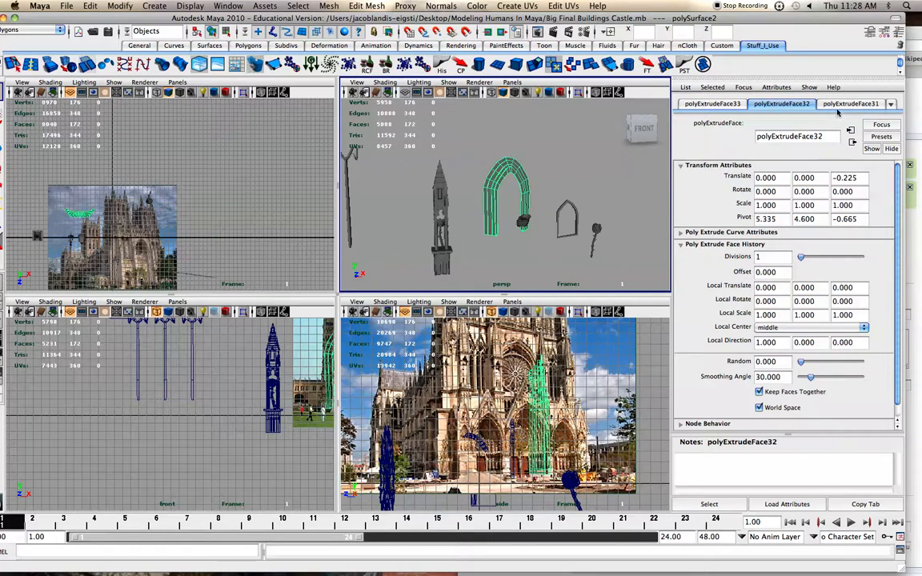
pyautogui.click(840, 104)
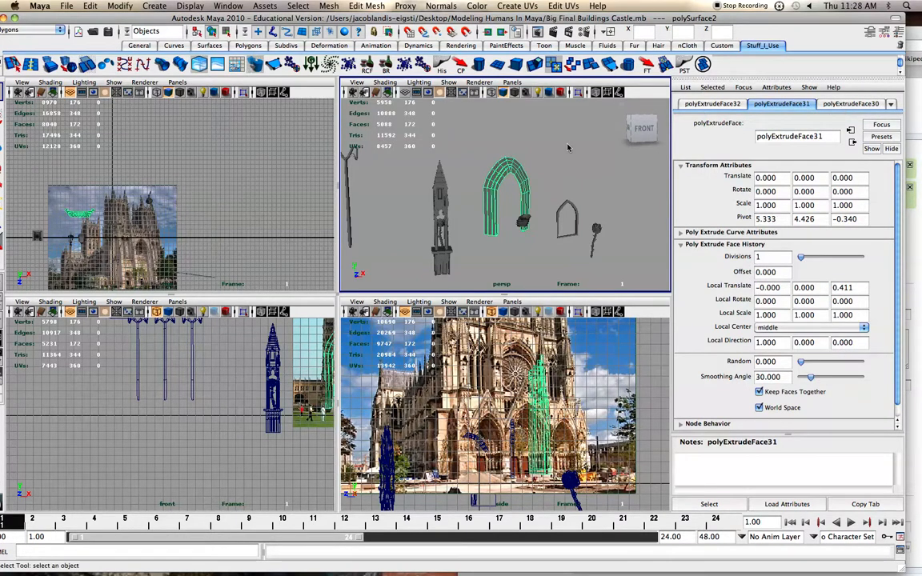
pyautogui.click(532, 165)
pyautogui.click(522, 178)
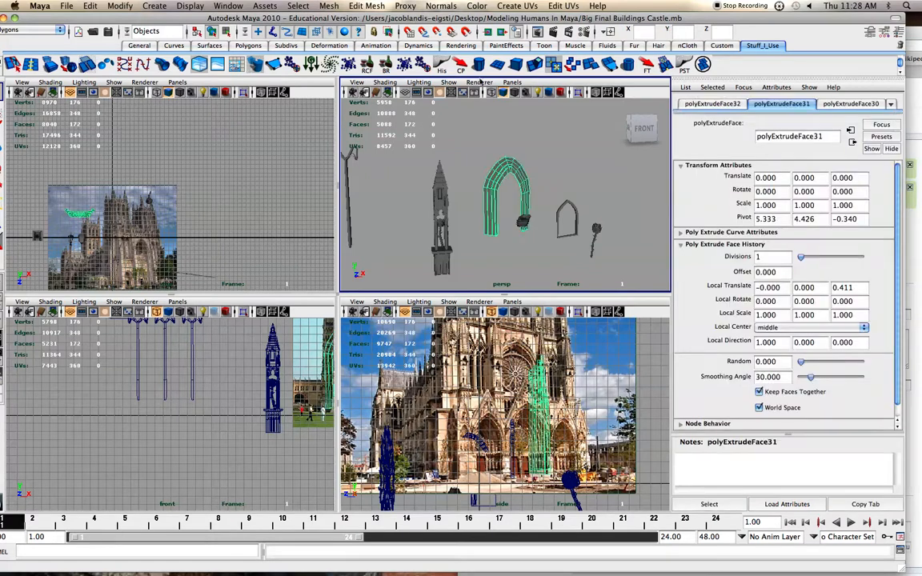
# Step: Add the Separate mesh command to the Stuff_I_Use shelf as a shortcut and remove it again
pyautogui.moveTo(353, 16); pyautogui.dragTo(414, 17)
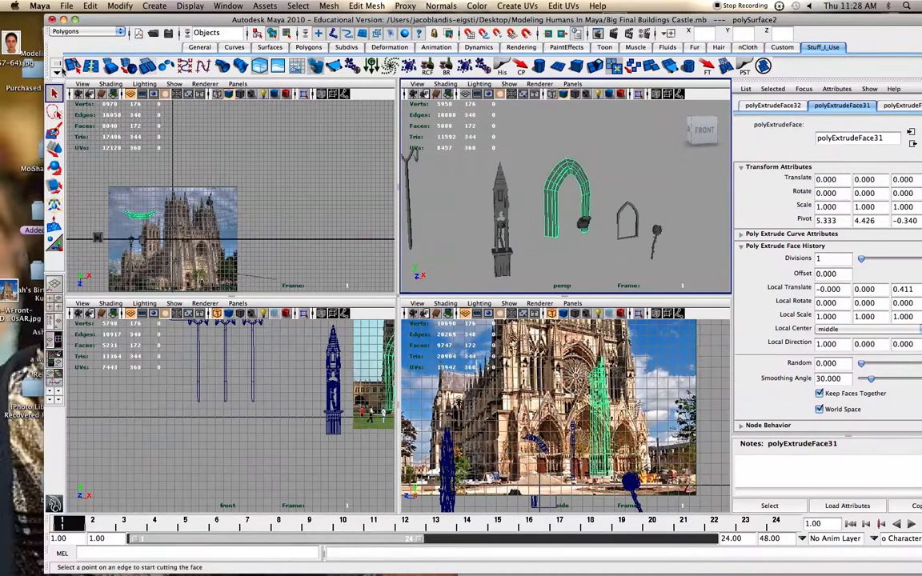
pyautogui.click(56, 64)
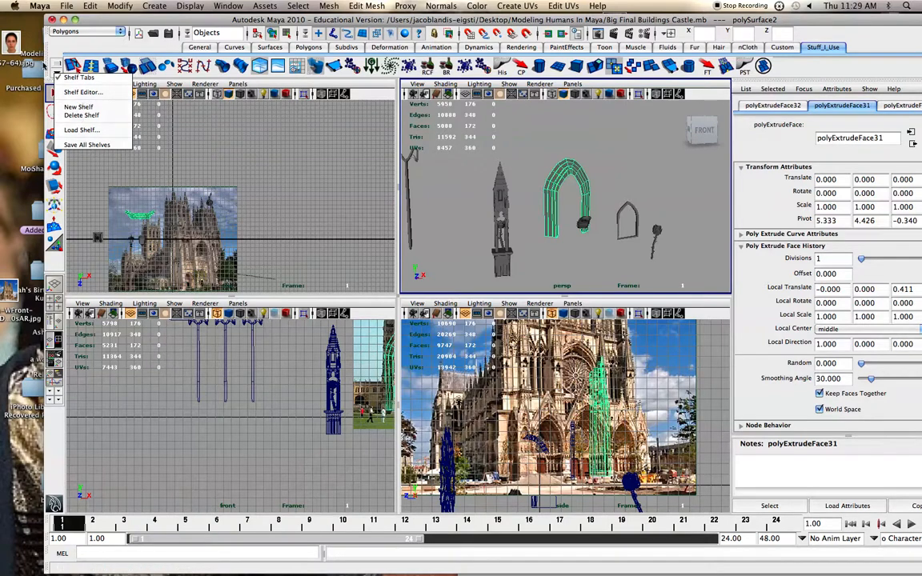
pyautogui.click(292, 6)
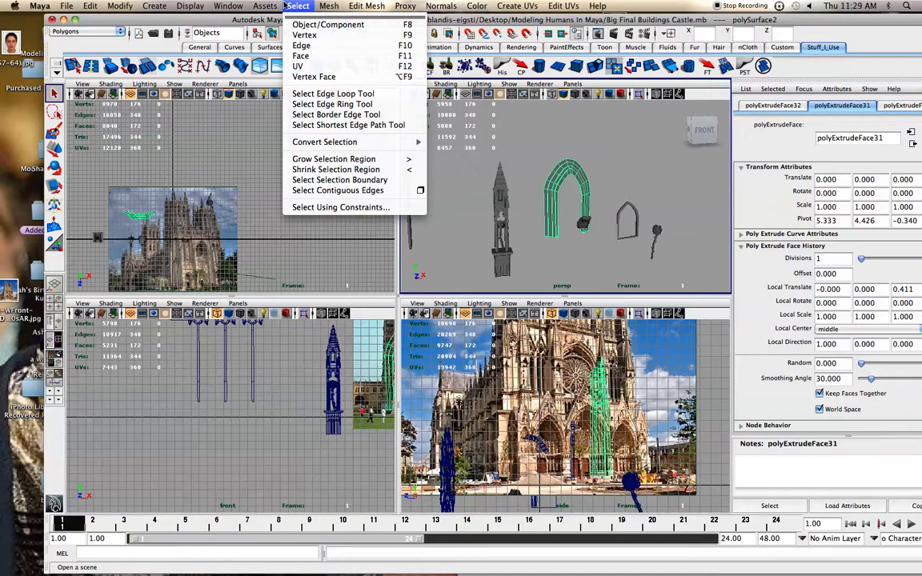
pyautogui.moveTo(328, 6)
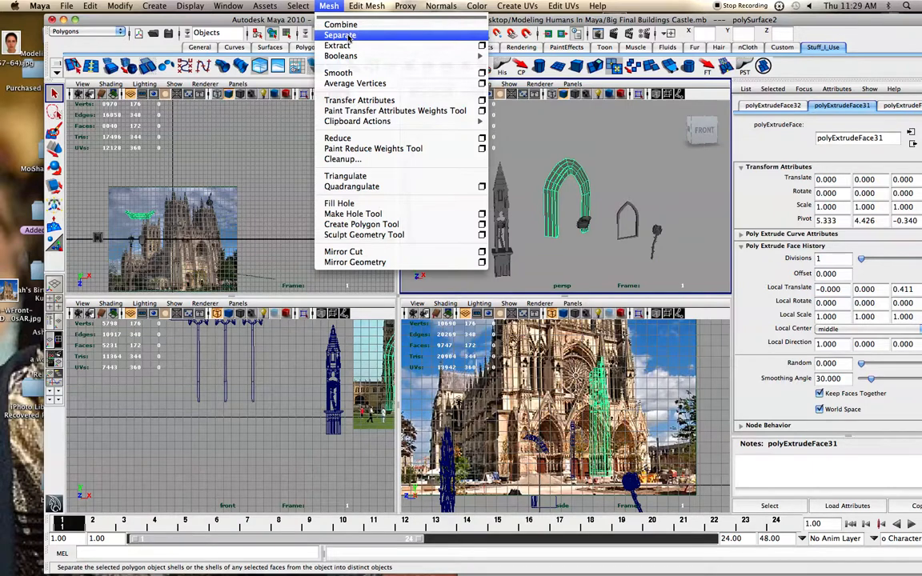
pyautogui.click(350, 36)
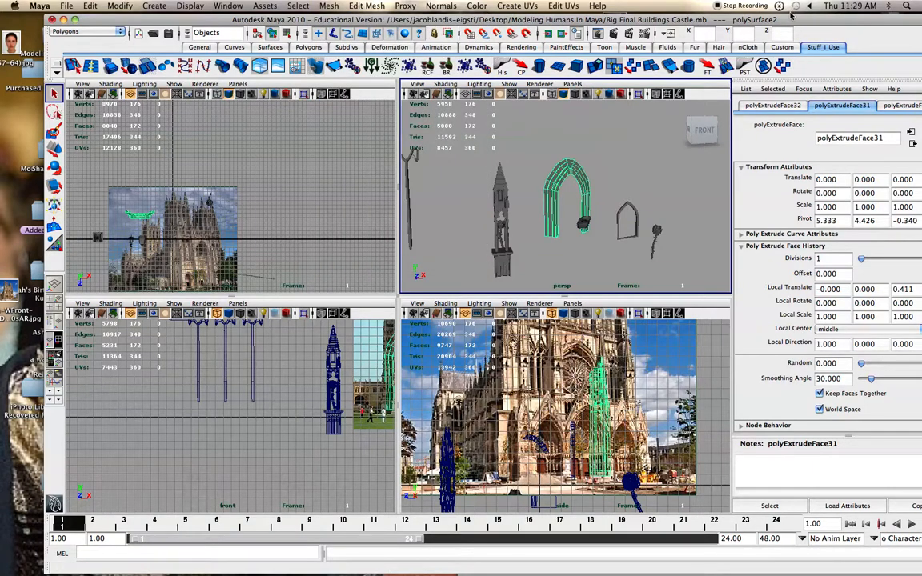
pyautogui.moveTo(792, 13); pyautogui.dragTo(706, 18)
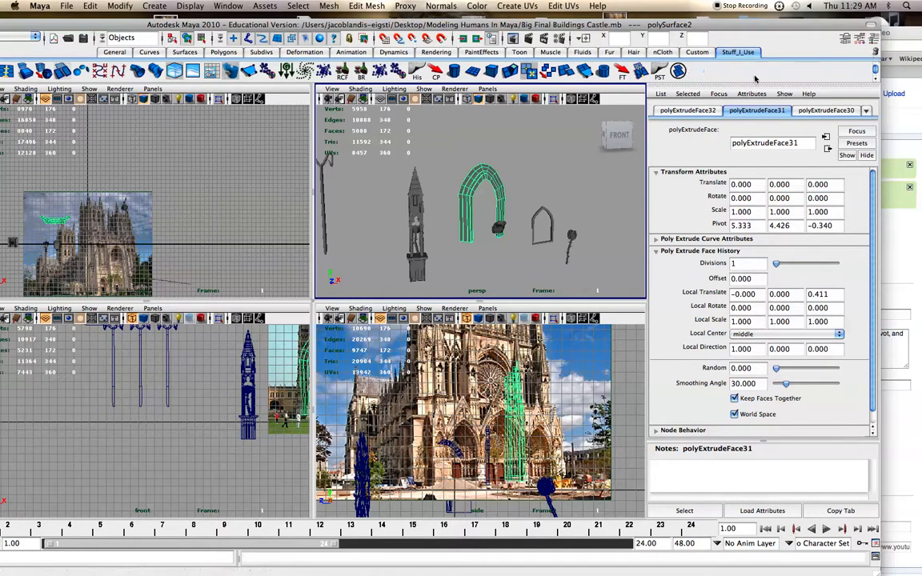
pyautogui.moveTo(713, 28); pyautogui.dragTo(748, 14)
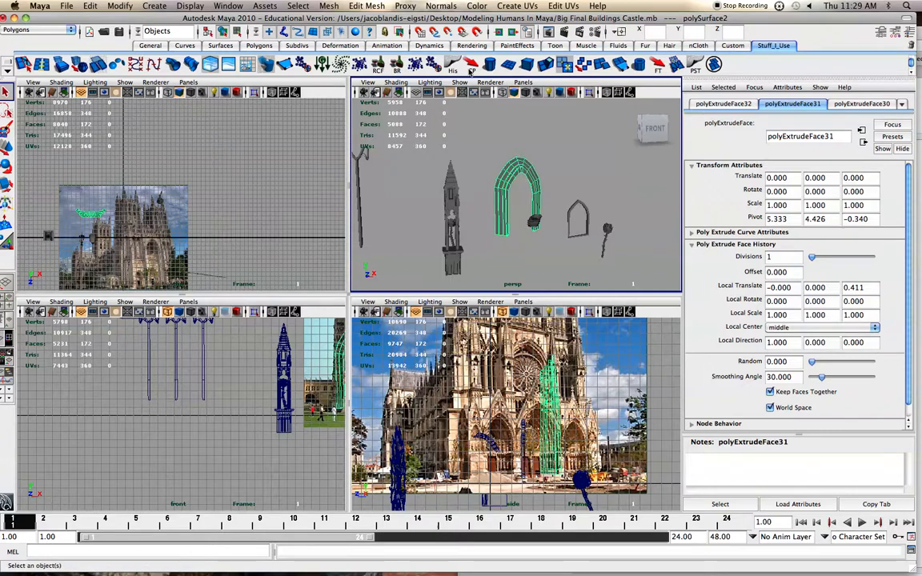
# Step: Delete the pointed arch's construction history and reselect the arch to check its remaining nodes
pyautogui.click(553, 124)
pyautogui.click(521, 173)
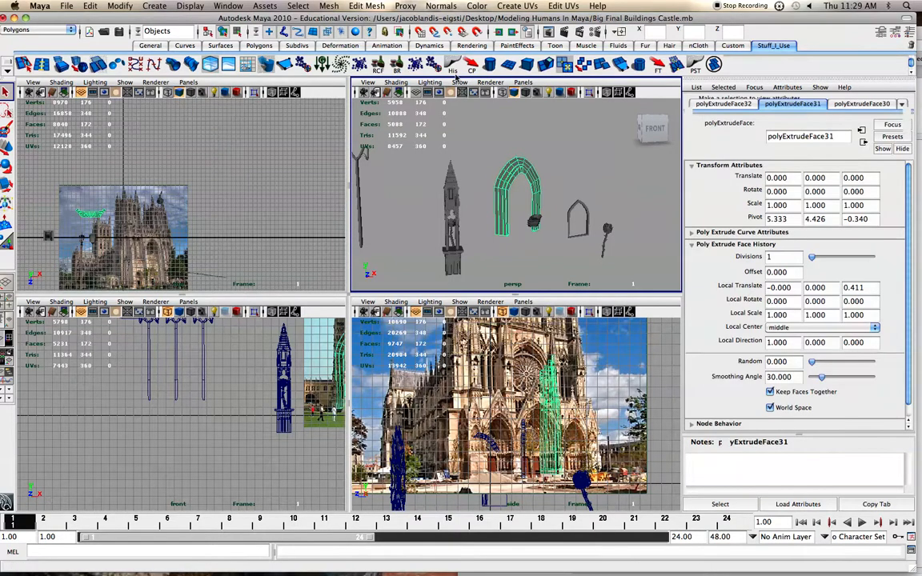
pyautogui.click(453, 66)
pyautogui.click(545, 161)
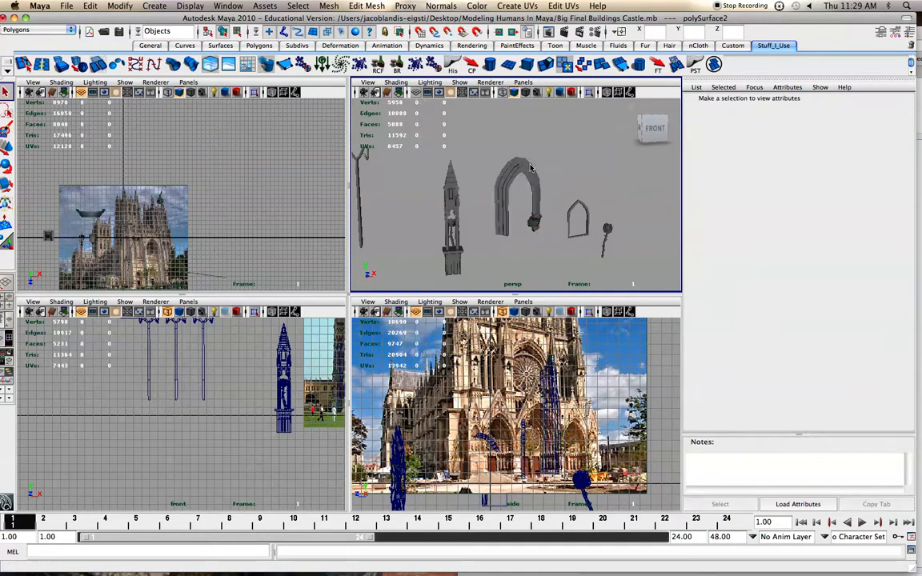
pyautogui.click(531, 169)
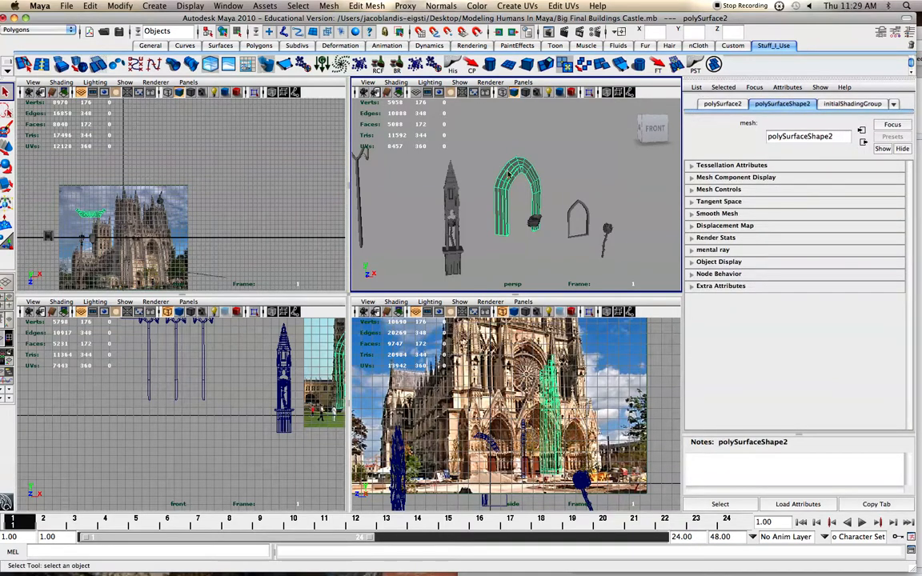
# Step: Nudge the pointed arch slightly sideways, then try a small rotation on it, undo the rotation and deselect the arch
pyautogui.press('w')
pyautogui.moveTo(551, 194)
pyautogui.mouseDown()
pyautogui.moveTo(564, 196)
pyautogui.moveTo(543, 195)
pyautogui.mouseUp()
pyautogui.press('e')
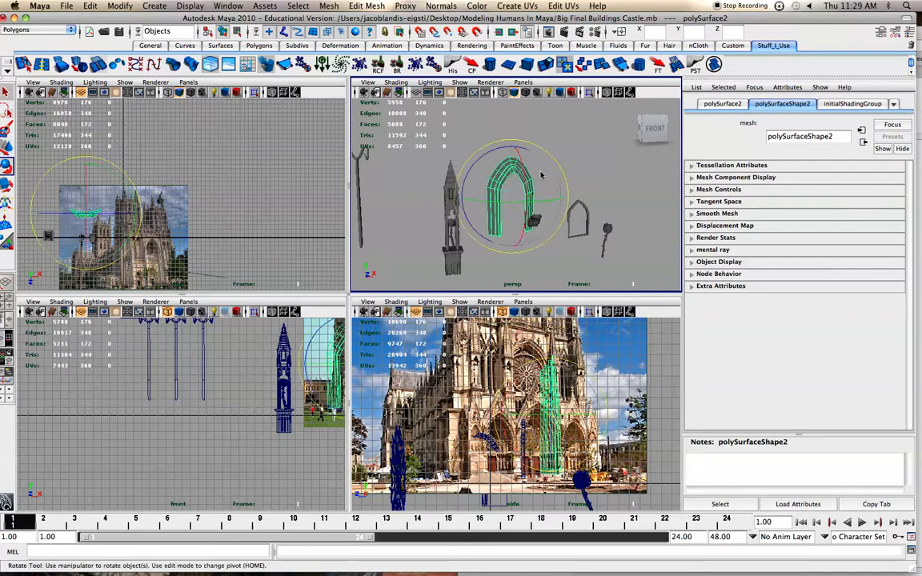
pyautogui.moveTo(541, 152)
pyautogui.mouseDown()
pyautogui.moveTo(528, 150)
pyautogui.moveTo(554, 158)
pyautogui.moveTo(530, 150)
pyautogui.moveTo(544, 155)
pyautogui.mouseUp()
pyautogui.press('z')
pyautogui.click(539, 119)
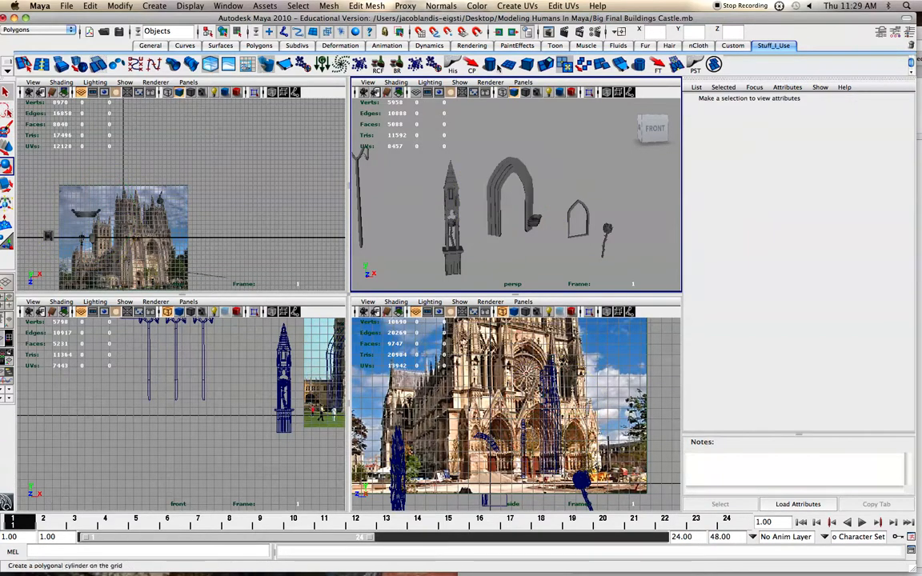
# Step: Create a polygon cube at the origin and scale it uniformly to 2.015
pyautogui.scroll(2, 544, 147)
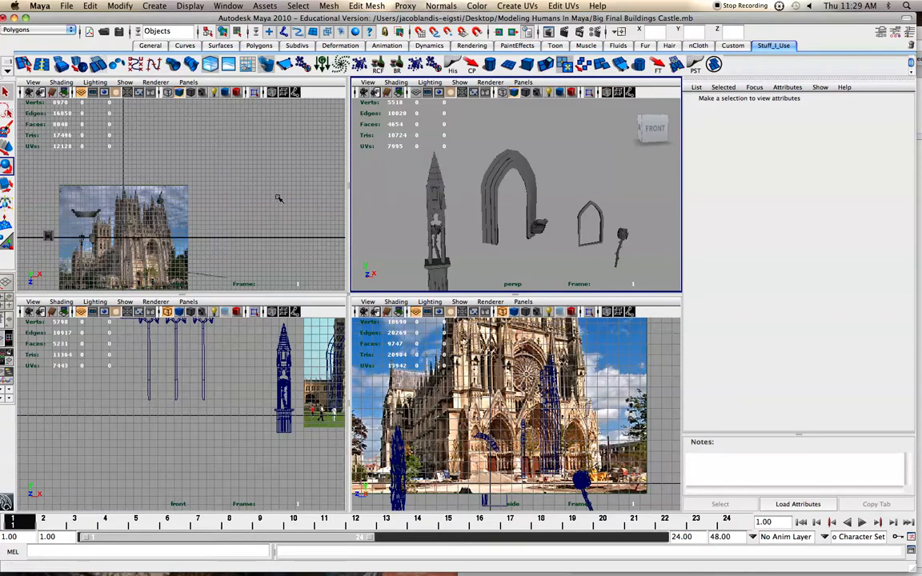
pyautogui.keyDown('alt'); pyautogui.moveTo(383, 188); pyautogui.dragTo(480, 204); pyautogui.keyUp('alt')
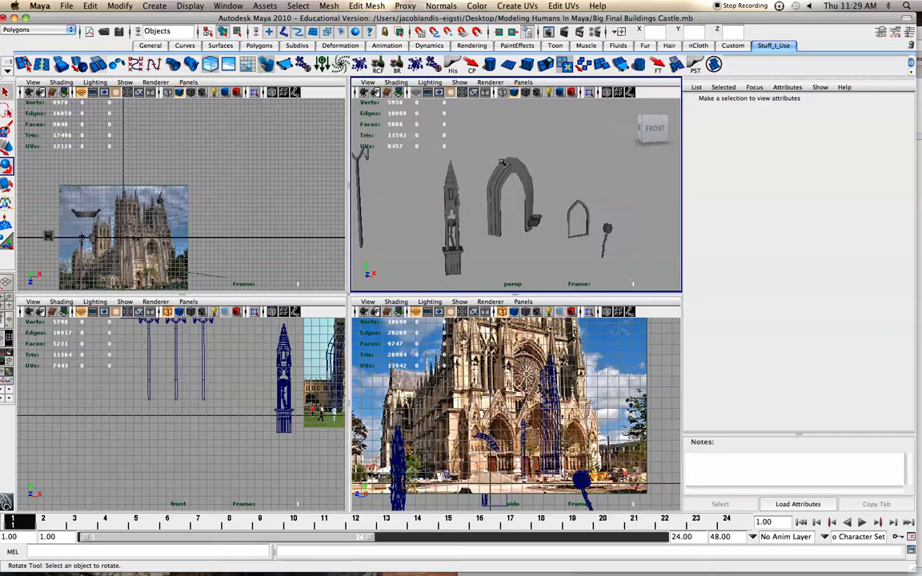
pyautogui.click(526, 64)
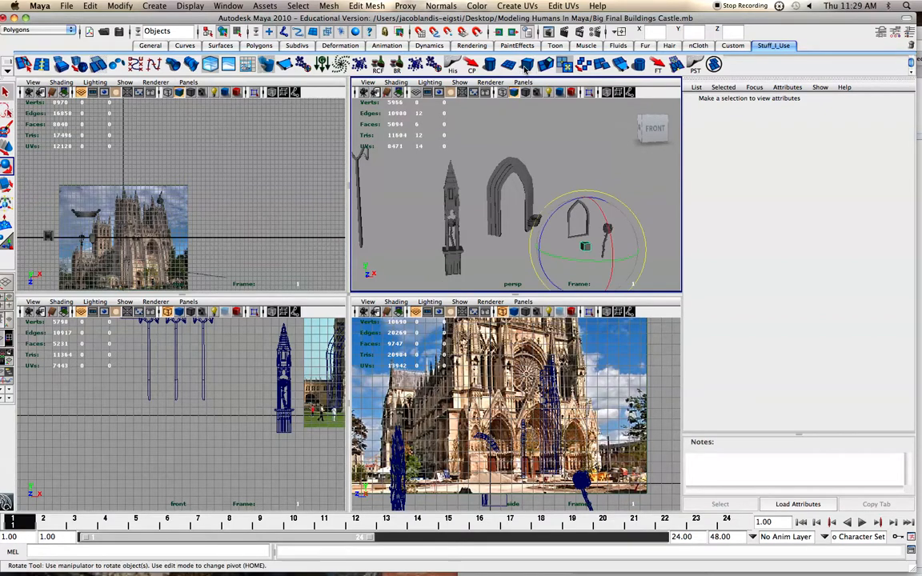
pyautogui.press('r')
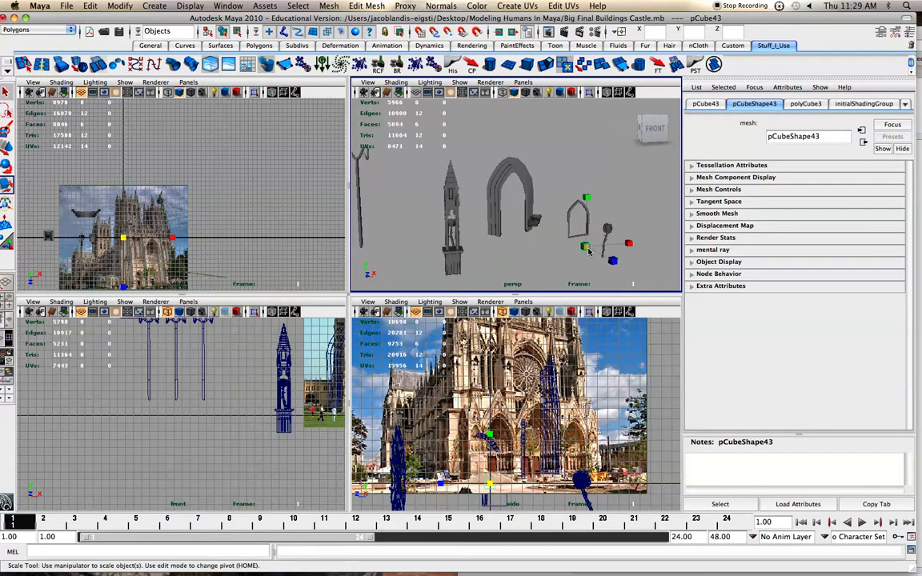
pyautogui.moveTo(594, 250); pyautogui.dragTo(595, 251)
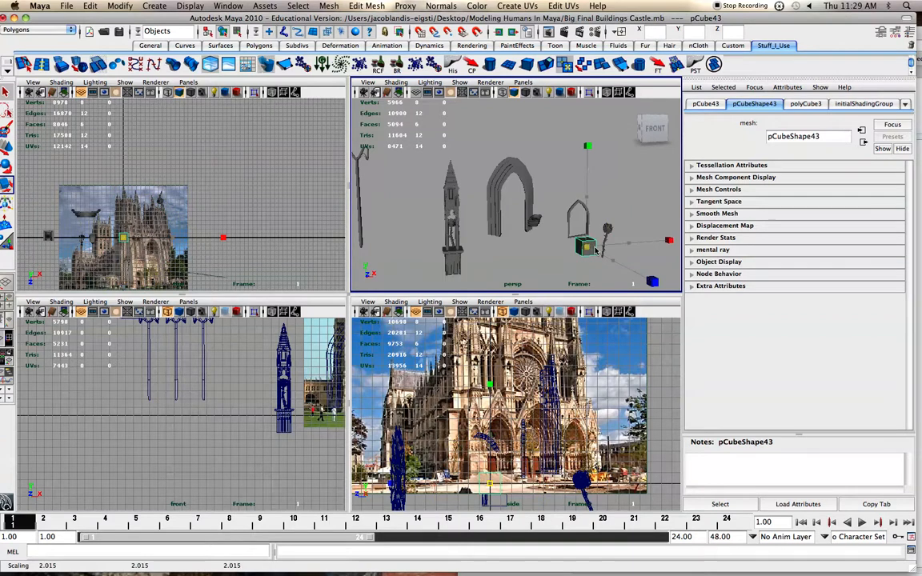
# Step: Display the Channel Box, expand the cube's polyCube3 input and set its width to 2.2
pyautogui.click(909, 32)
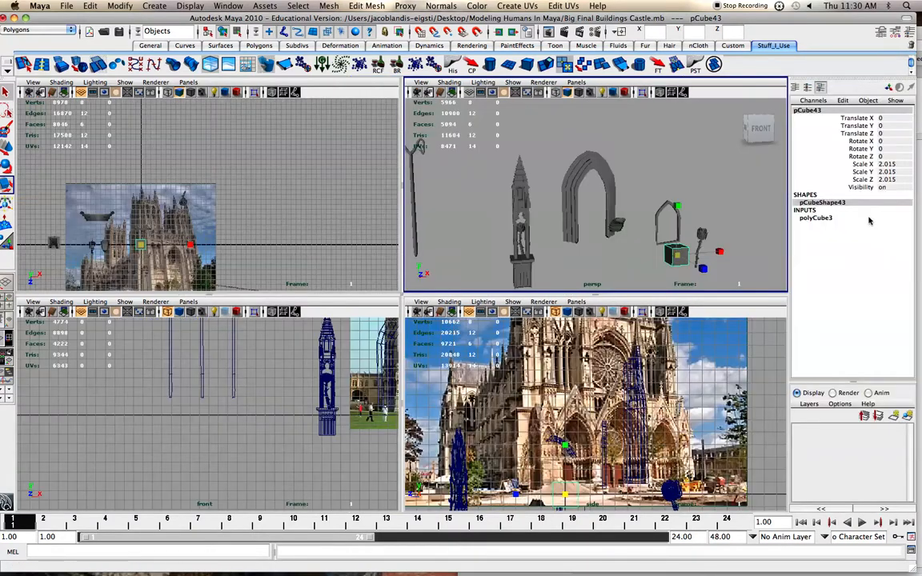
pyautogui.click(820, 218)
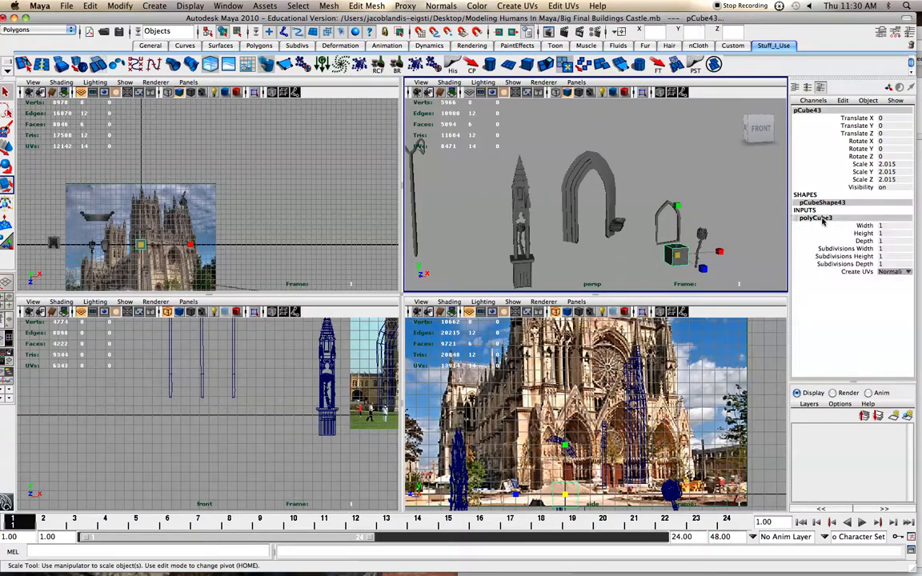
pyautogui.click(865, 226)
pyautogui.moveTo(709, 205); pyautogui.dragTo(695, 253, button='middle')
# Step: Set the cube's subdivisions to 5 in width, 4 in height and 4 in depth
pyautogui.click(847, 249)
pyautogui.click(841, 256)
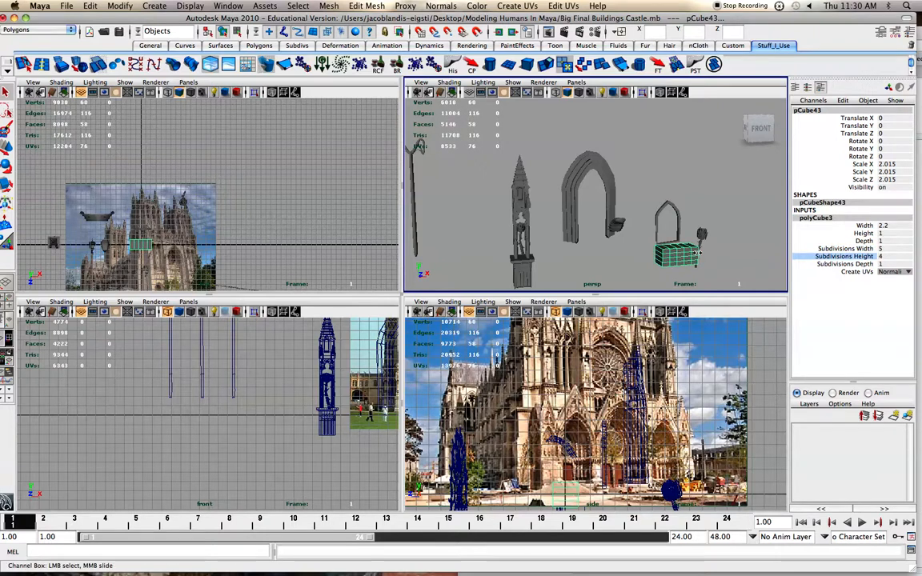
pyautogui.click(842, 264)
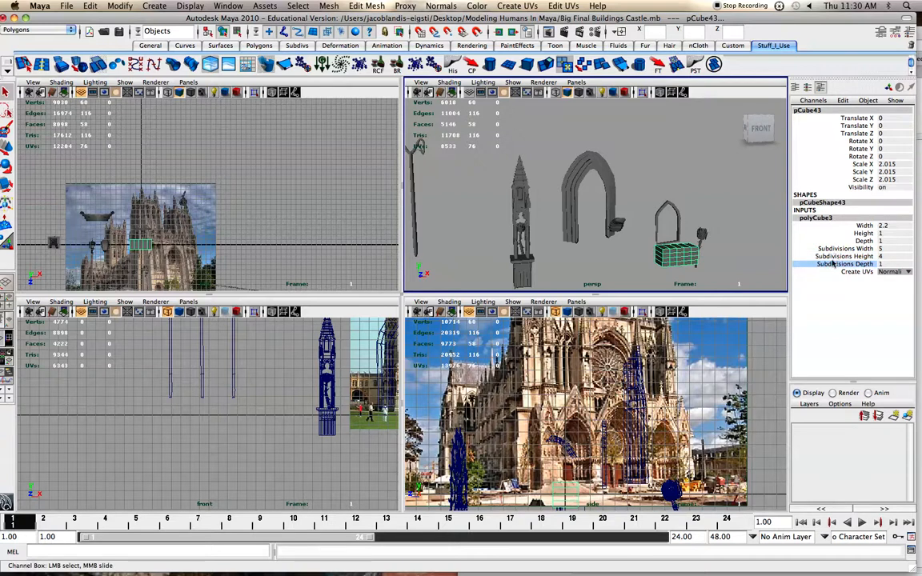
pyautogui.moveTo(726, 249); pyautogui.dragTo(740, 250, button='middle')
# Step: Shift the program window sideways across the desktop and deselect the subdivided box
pyautogui.scroll(2, 740, 250)
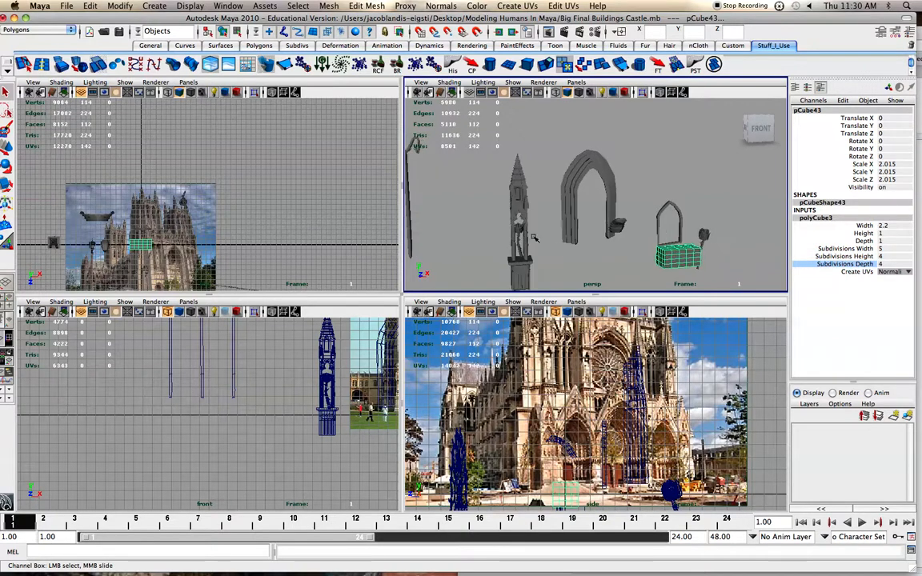
pyautogui.scroll(2, 664, 268)
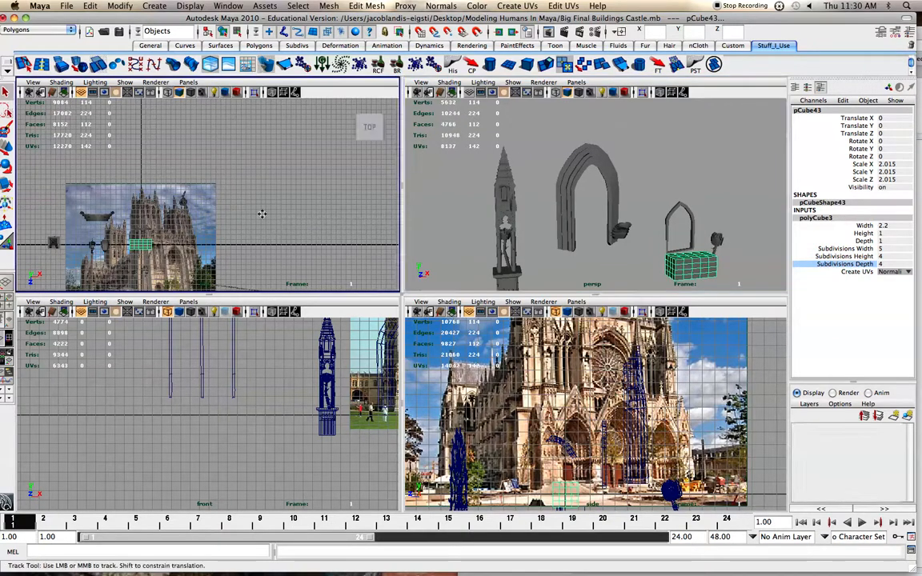
pyautogui.keyDown('alt'); pyautogui.moveTo(242, 222); pyautogui.dragTo(262, 204, button='middle'); pyautogui.keyUp('alt')
pyautogui.moveTo(413, 15); pyautogui.dragTo(441, 14)
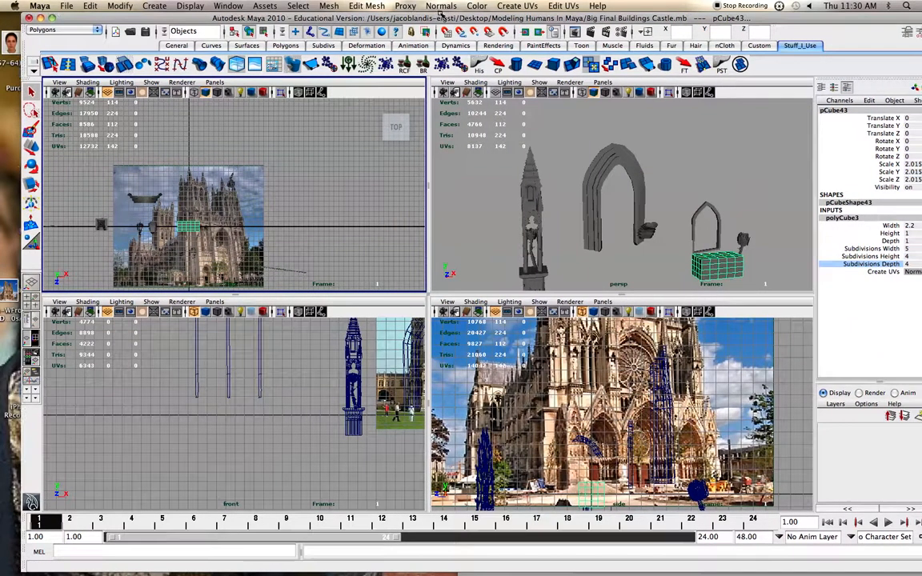
pyautogui.click(570, 204)
pyautogui.press('r')
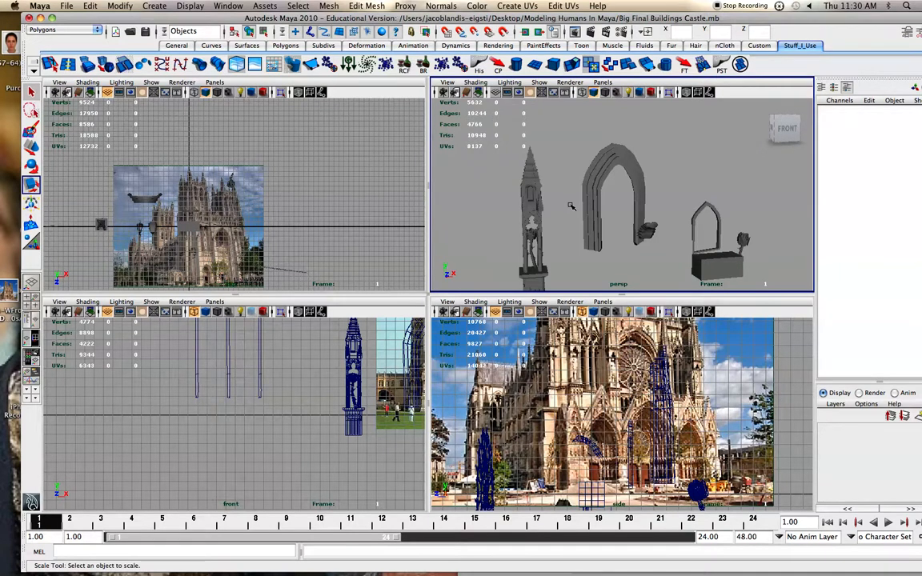
# Step: Bring up the hotbox over the perspective view to look at its Create commands, then activate the top view
pyautogui.press('space')
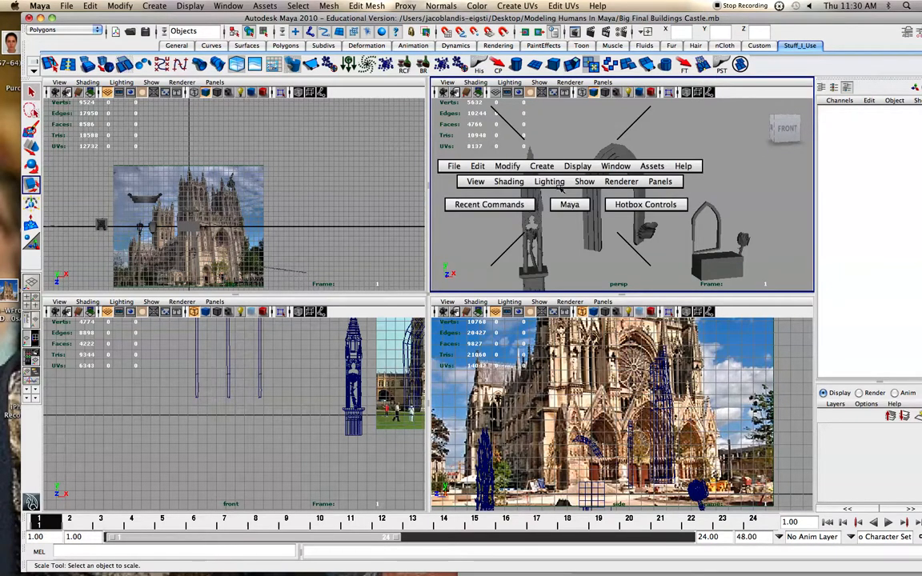
pyautogui.click(542, 165)
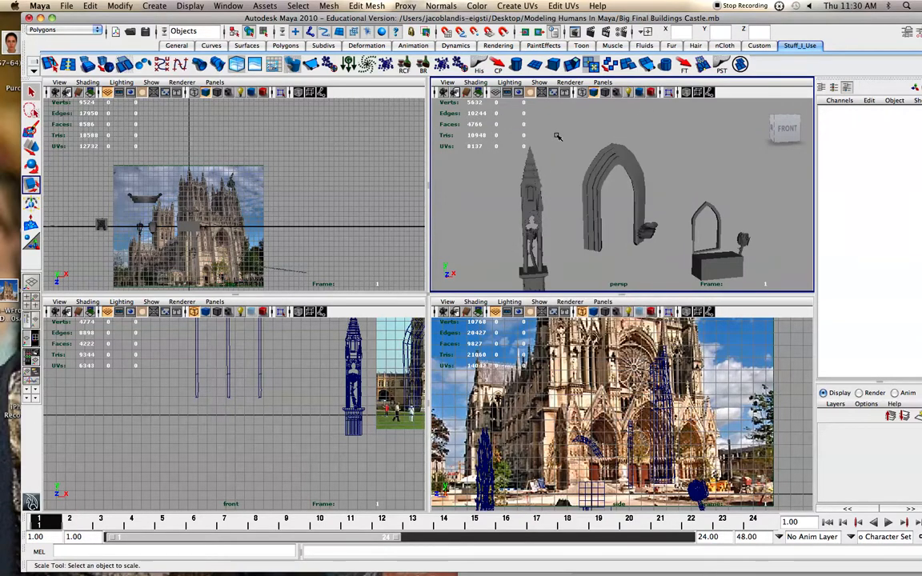
pyautogui.click(349, 106)
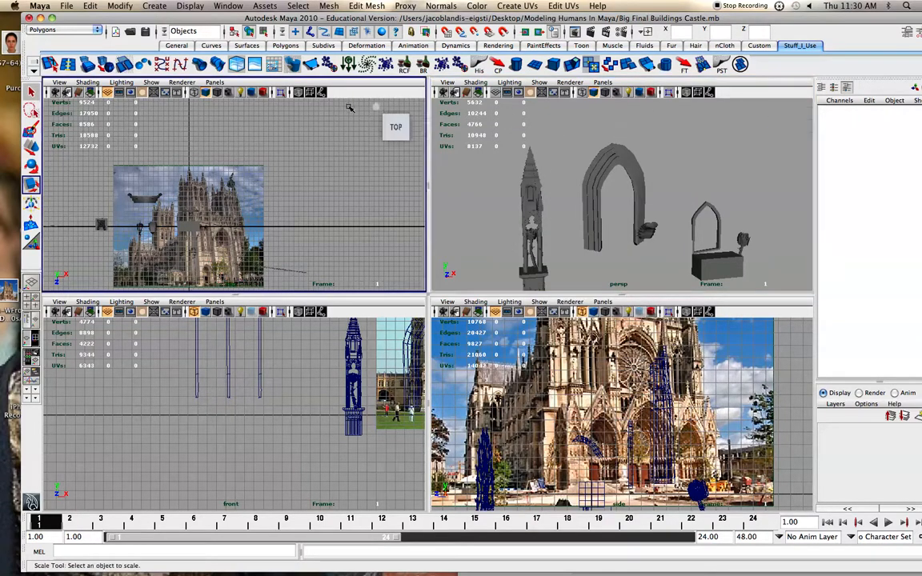
# Step: Look through the top view's panel options, including the available perspective cameras
pyautogui.scroll(3, 217, 190)
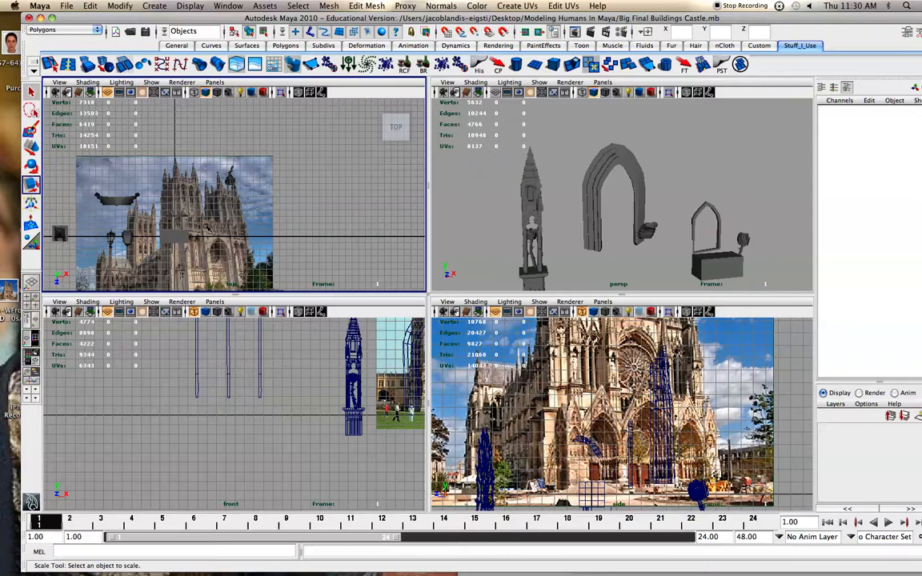
pyautogui.scroll(1, 181, 183)
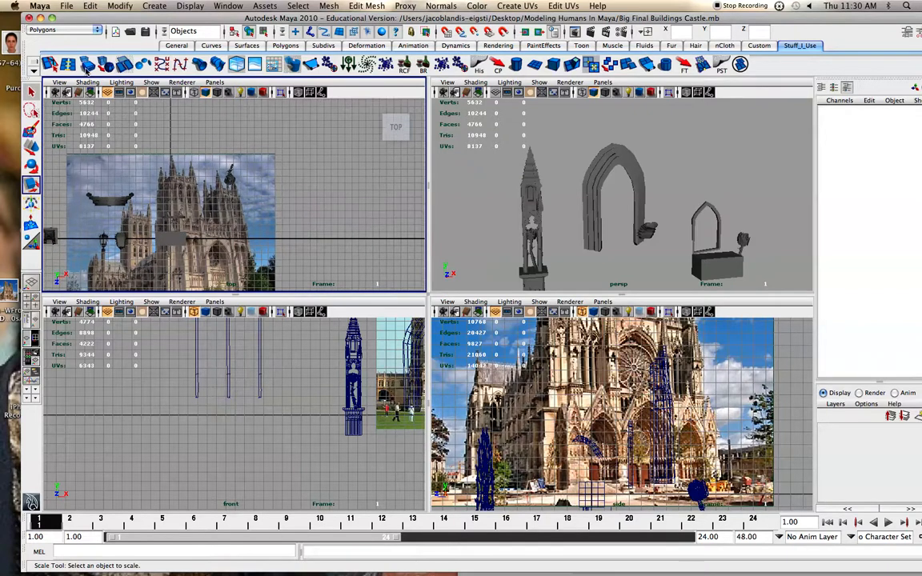
pyautogui.click(215, 82)
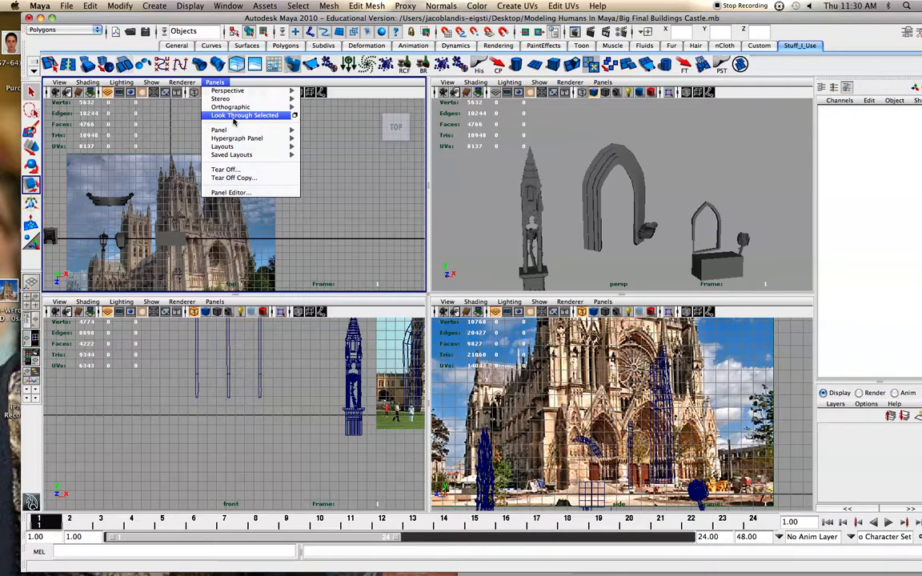
pyautogui.moveTo(240, 91)
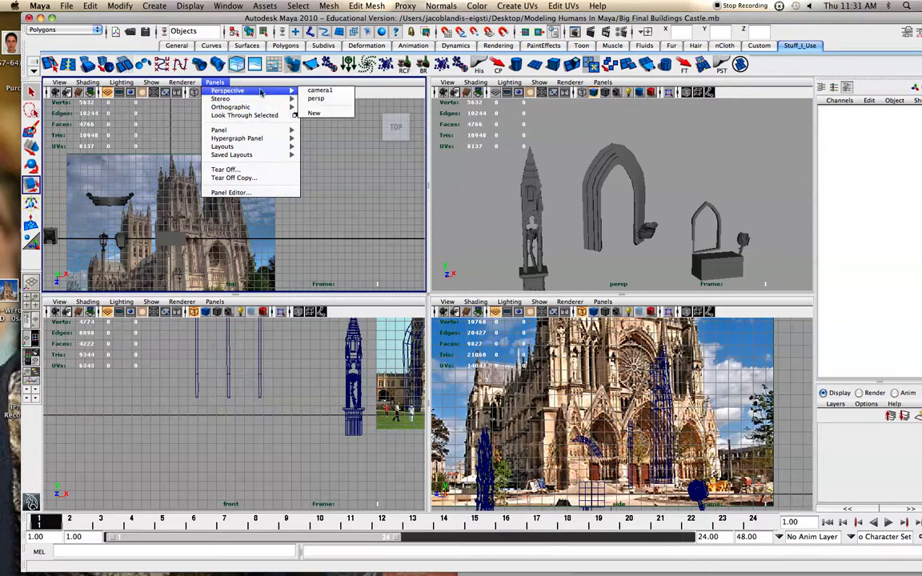
pyautogui.click(332, 92)
pyautogui.press('r')
# Step: Turn X-Ray shading on and back off in the top view, and review the other shading options
pyautogui.scroll(-2, 175, 174)
pyautogui.keyDown('alt'); pyautogui.moveTo(176, 171); pyautogui.dragTo(214, 167, button='middle'); pyautogui.keyUp('alt')
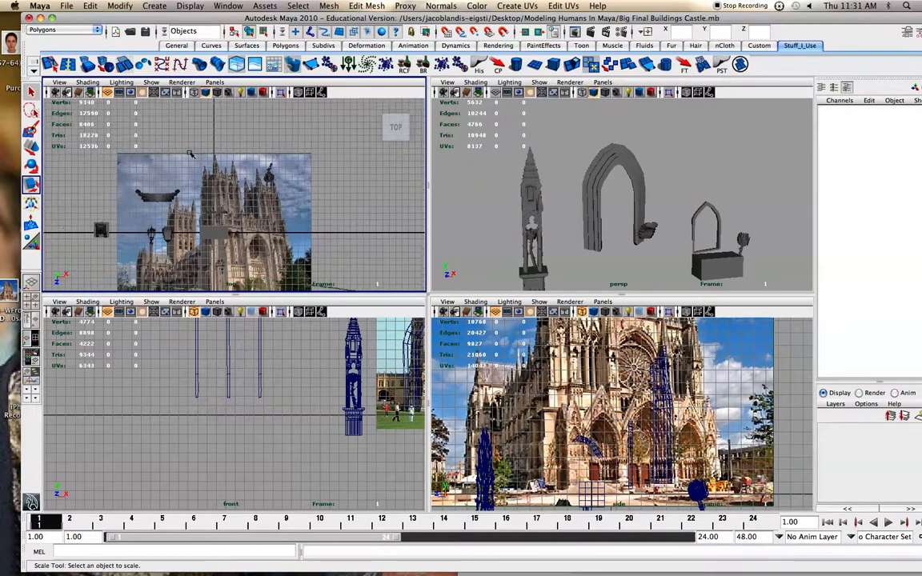
pyautogui.click(87, 83)
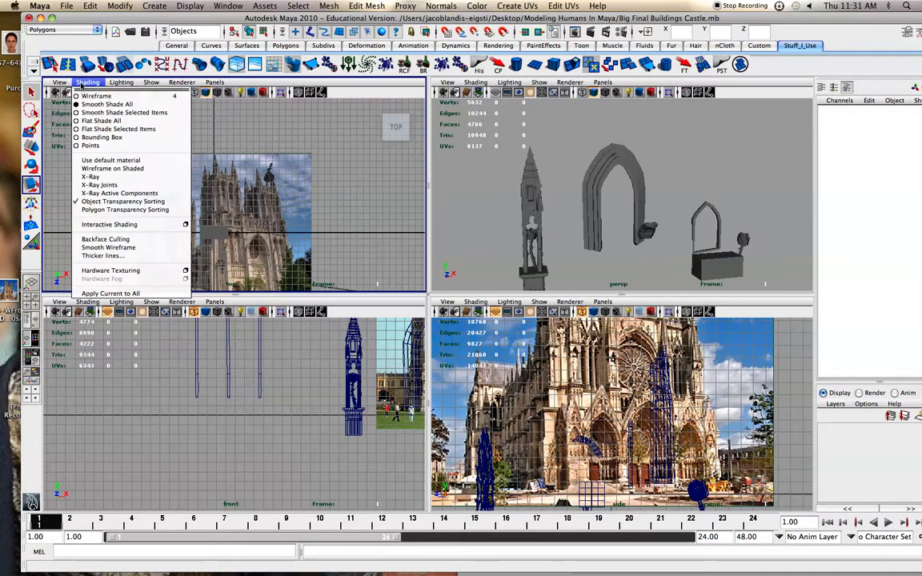
pyautogui.click(109, 178)
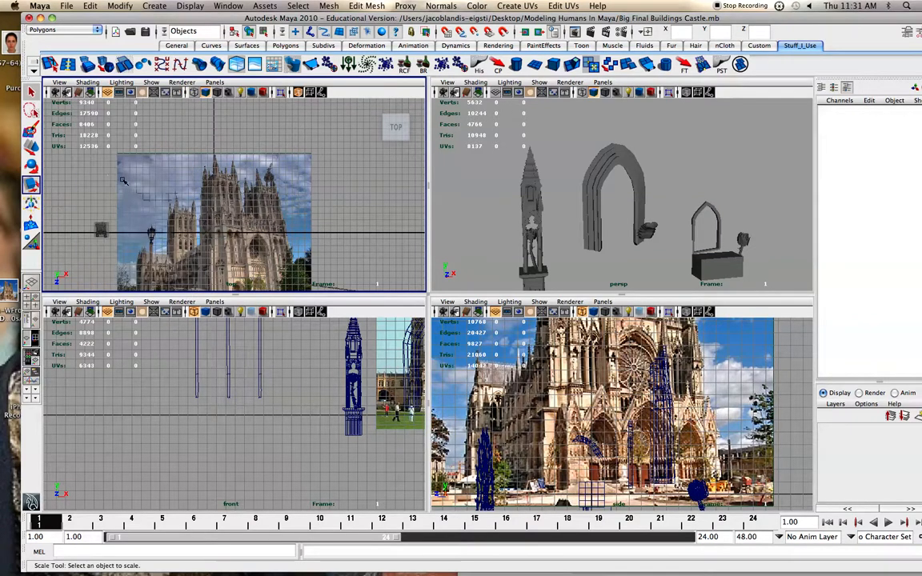
pyautogui.click(87, 82)
pyautogui.click(101, 169)
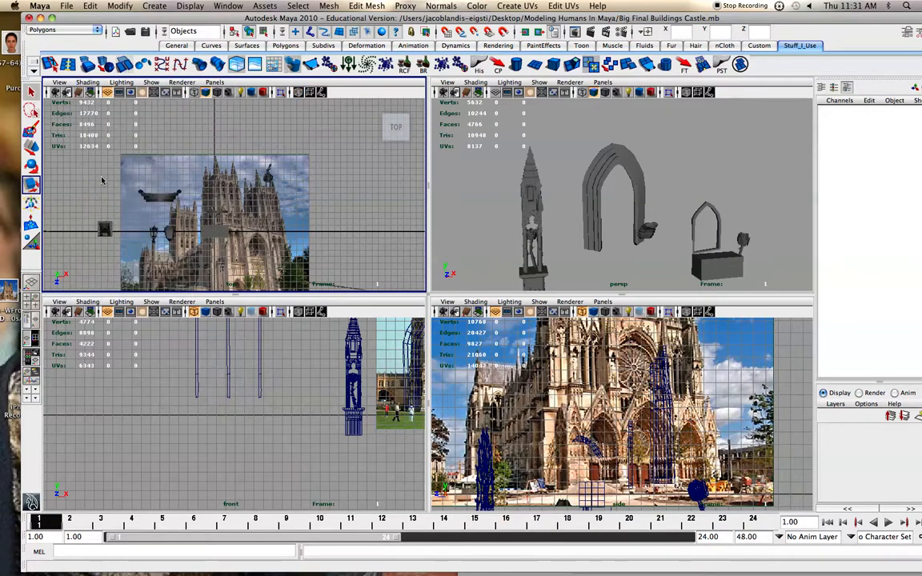
pyautogui.click(87, 82)
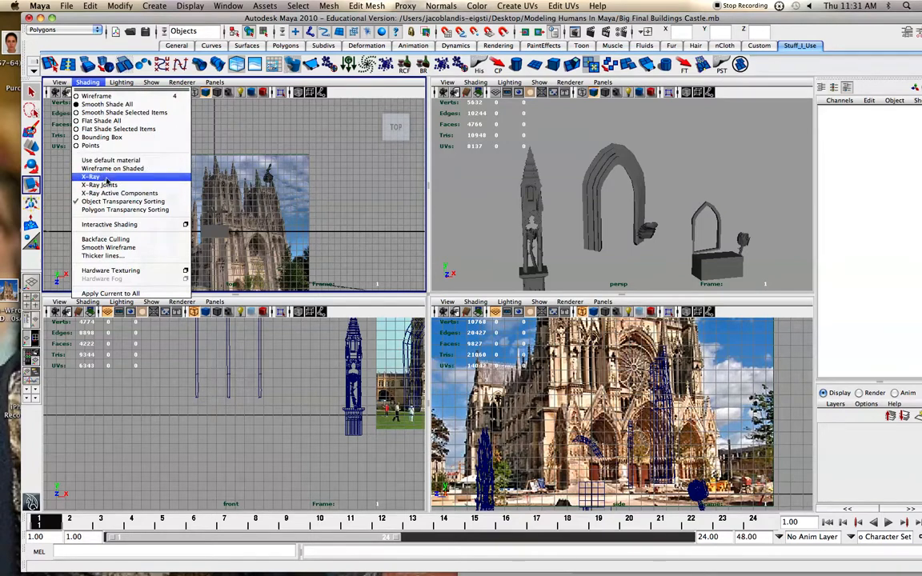
pyautogui.click(89, 83)
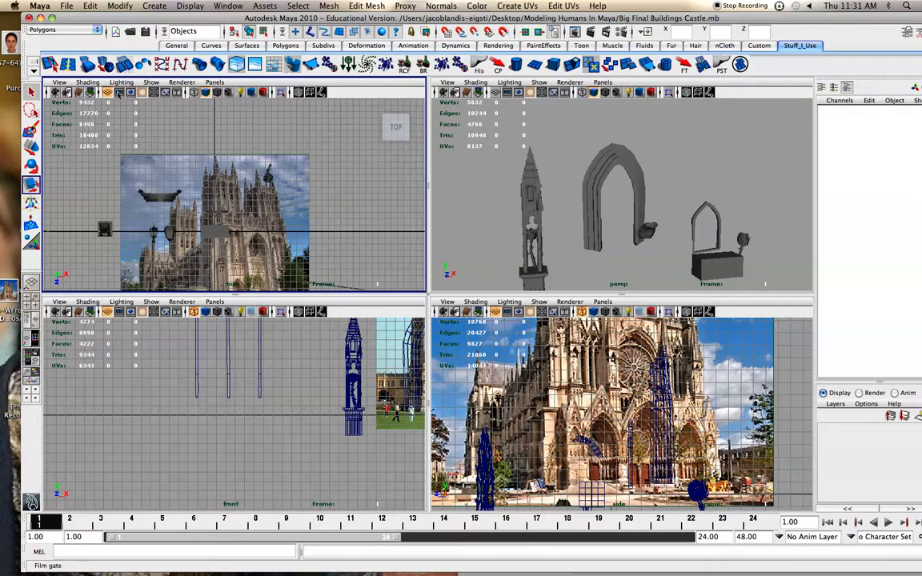
# Step: Turn the top view's film gate display on and back off
pyautogui.click(118, 93)
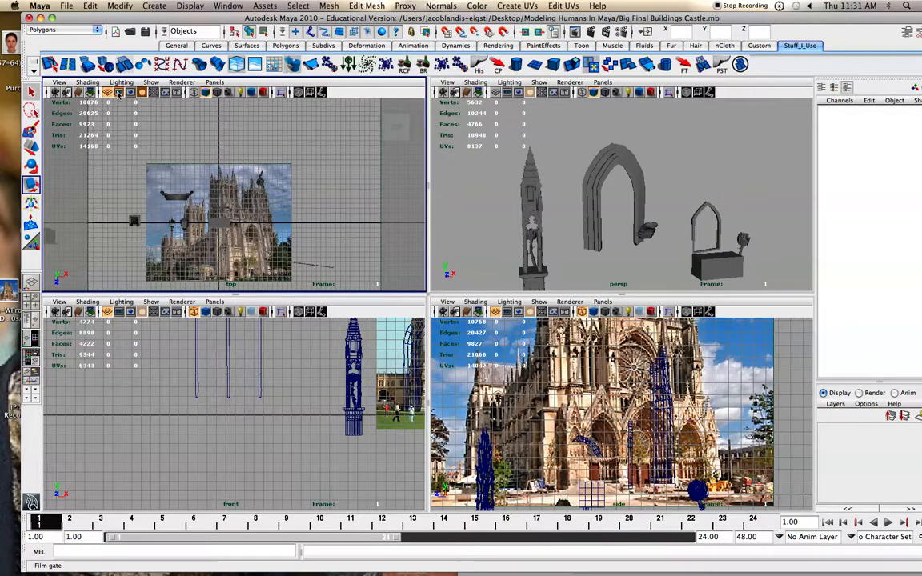
pyautogui.click(118, 93)
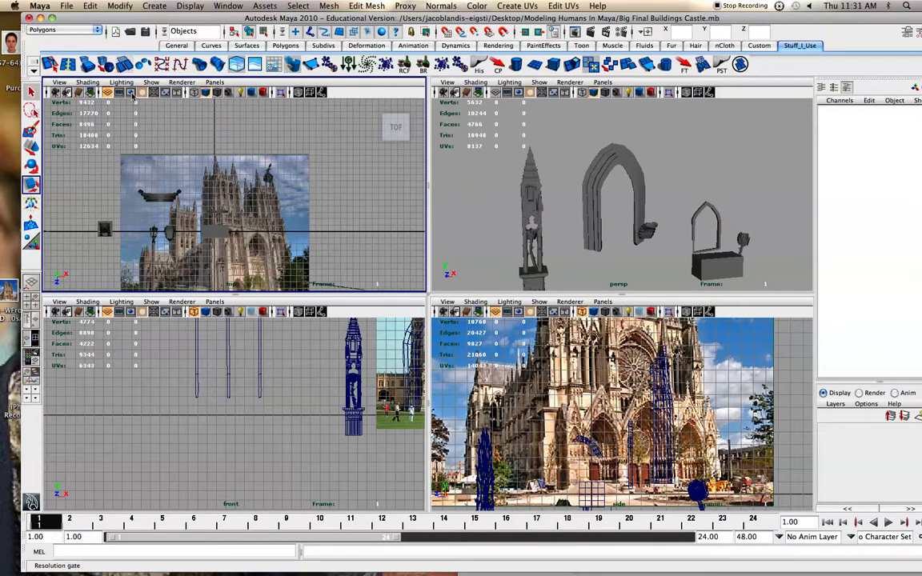
# Step: Select the pointed arch in the top view, isolate it there, and turn the isolation off again
pyautogui.scroll(3, 211, 189)
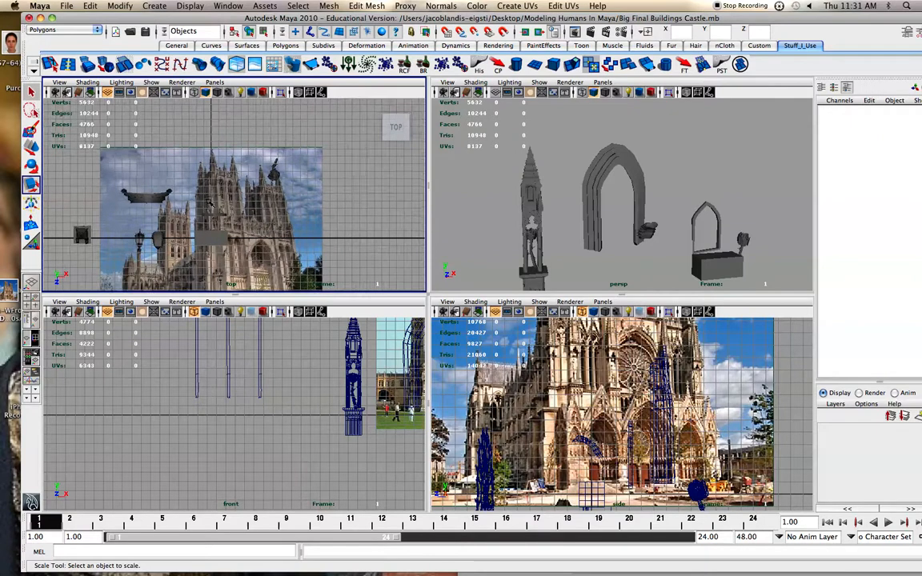
pyautogui.keyDown('alt'); pyautogui.moveTo(211, 189); pyautogui.dragTo(238, 162, button='middle'); pyautogui.keyUp('alt')
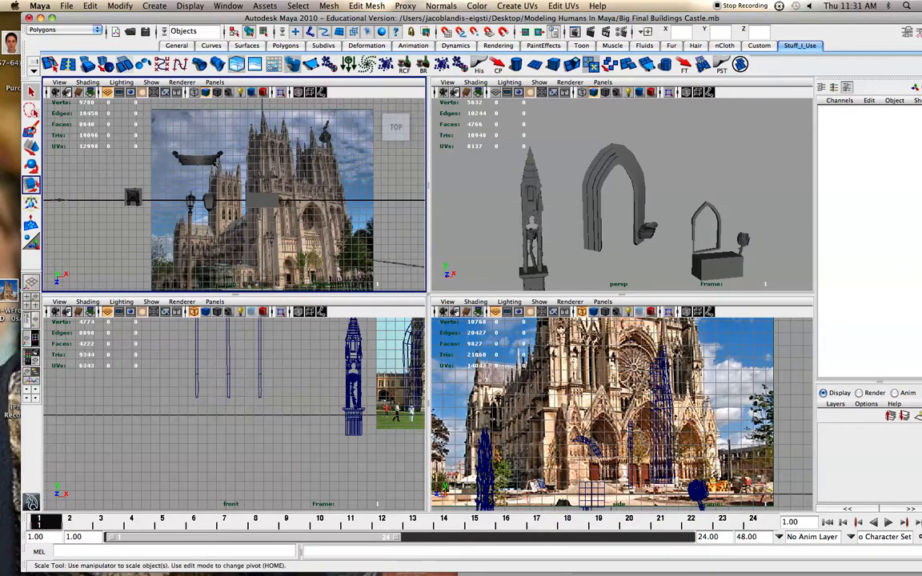
pyautogui.click(215, 164)
pyautogui.scroll(2, 195, 154)
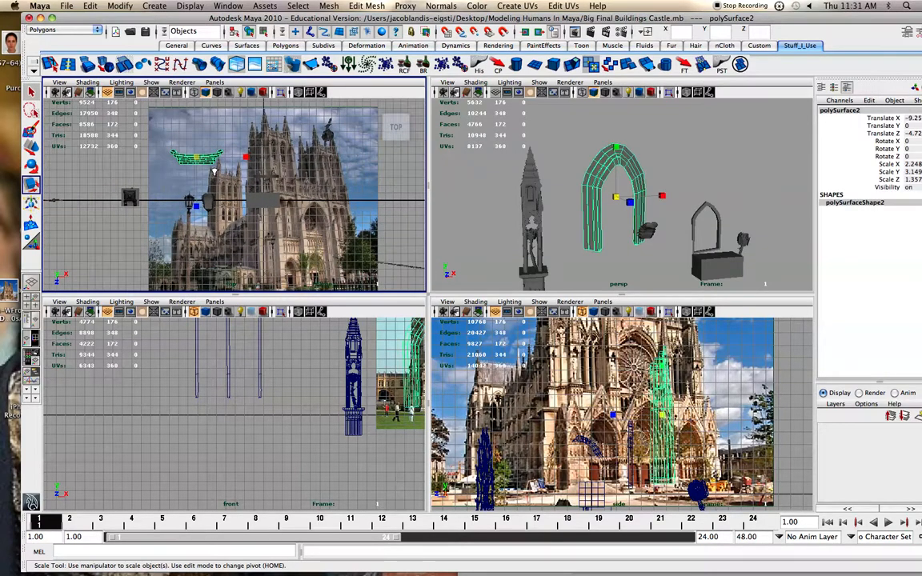
pyautogui.click(281, 93)
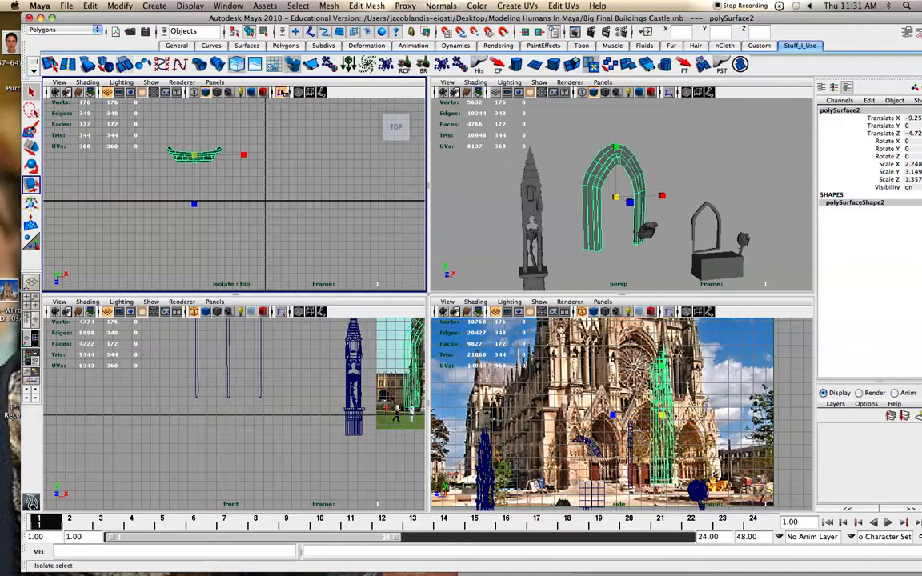
pyautogui.click(281, 92)
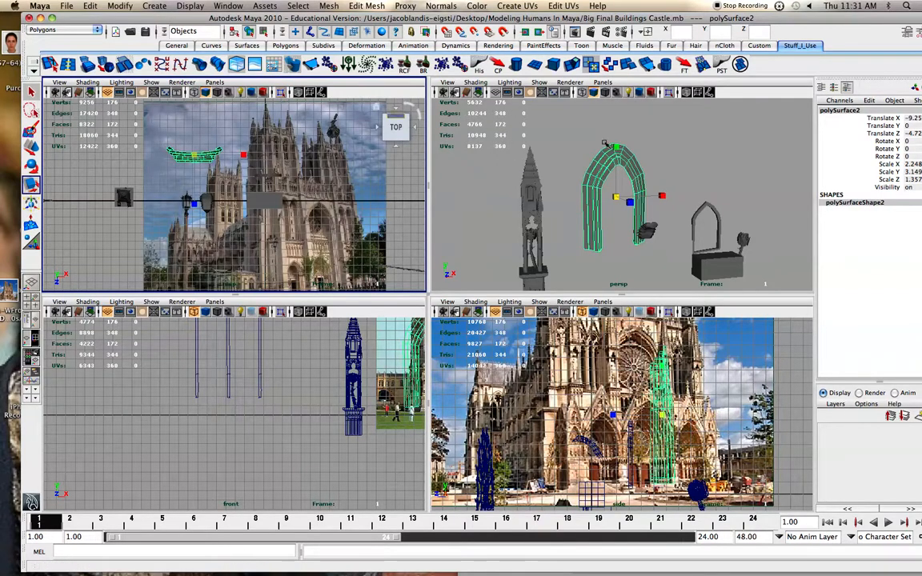
# Step: Examine the arch from the top and front in the perspective view, both enlarged and in the four-view layout
pyautogui.click(788, 125)
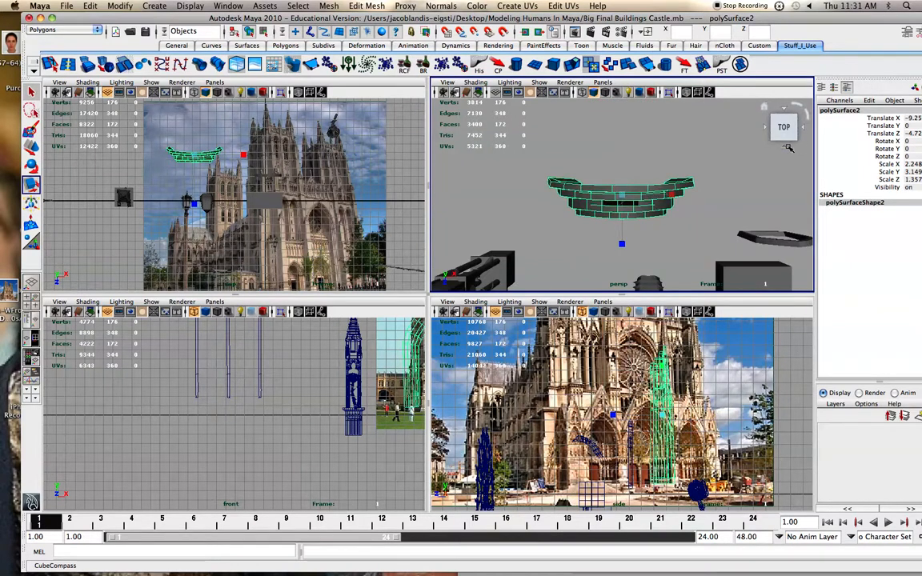
pyautogui.click(787, 147)
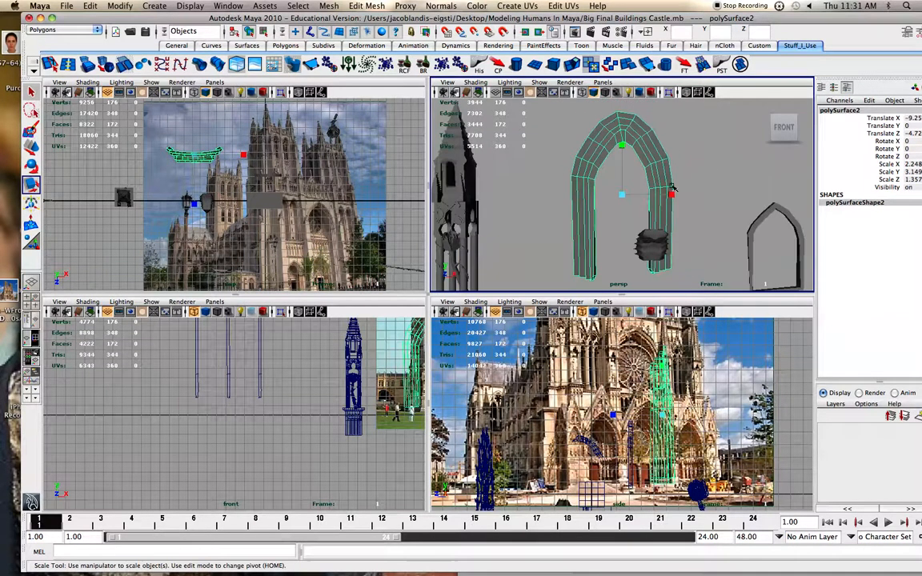
pyautogui.press('space')
pyautogui.click(785, 118)
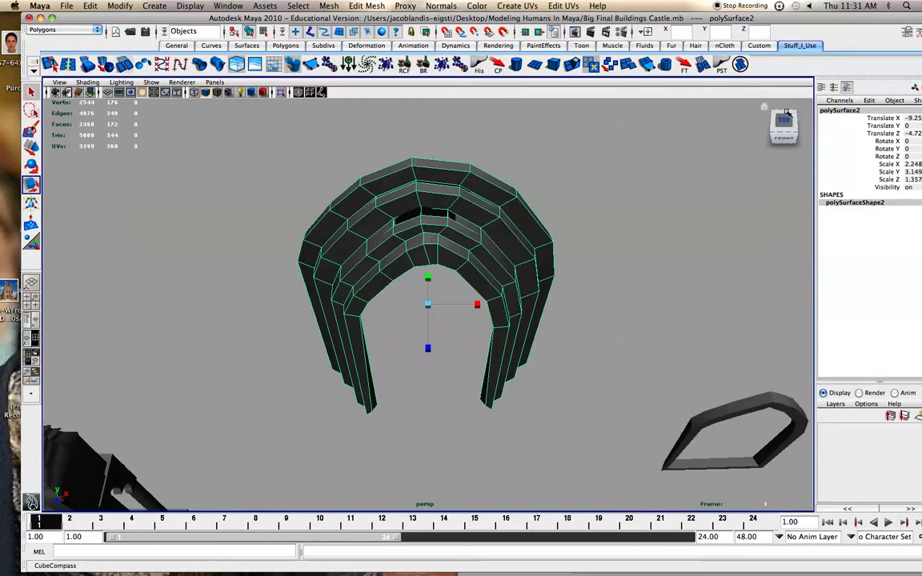
pyautogui.scroll(-2, 475, 328)
pyautogui.keyDown('alt'); pyautogui.moveTo(476, 328); pyautogui.dragTo(490, 302, button='middle'); pyautogui.keyUp('alt')
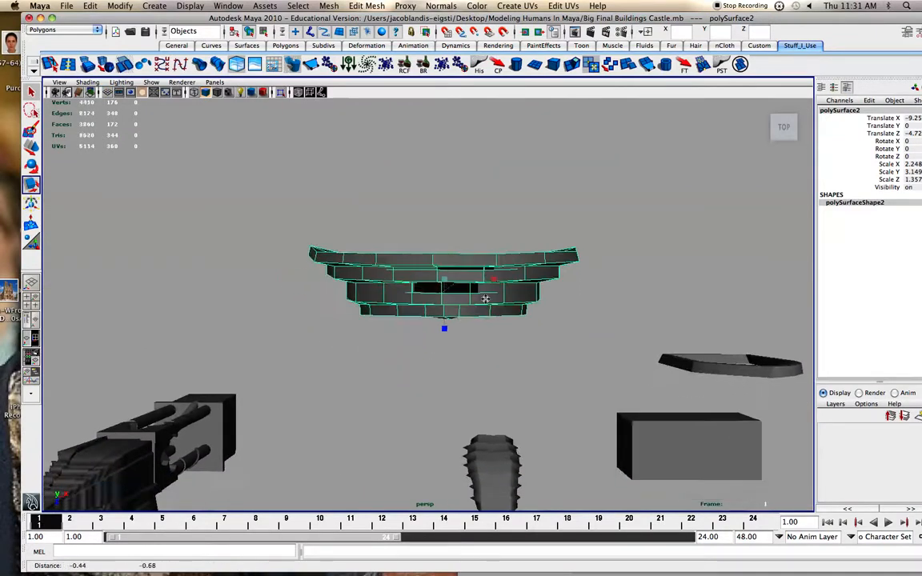
pyautogui.press('space')
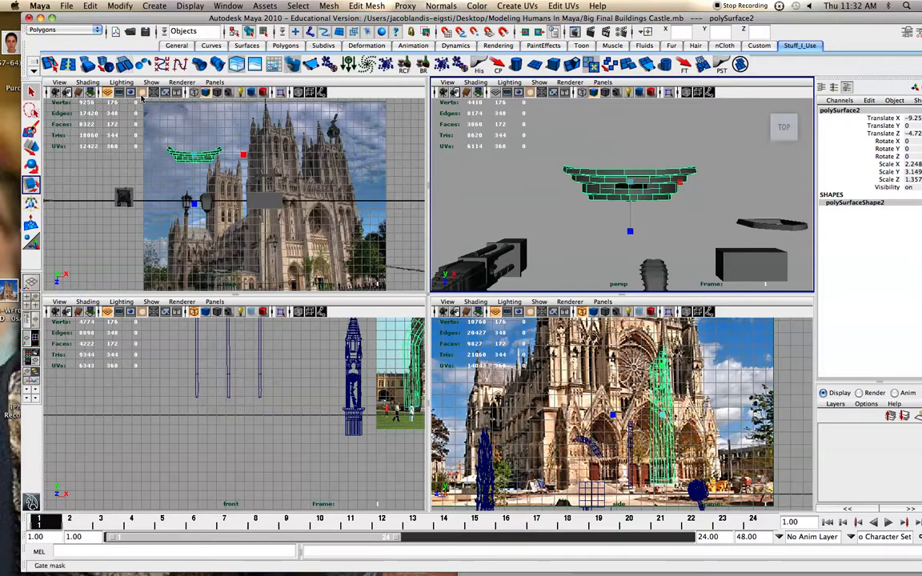
pyautogui.scroll(-1, 604, 242)
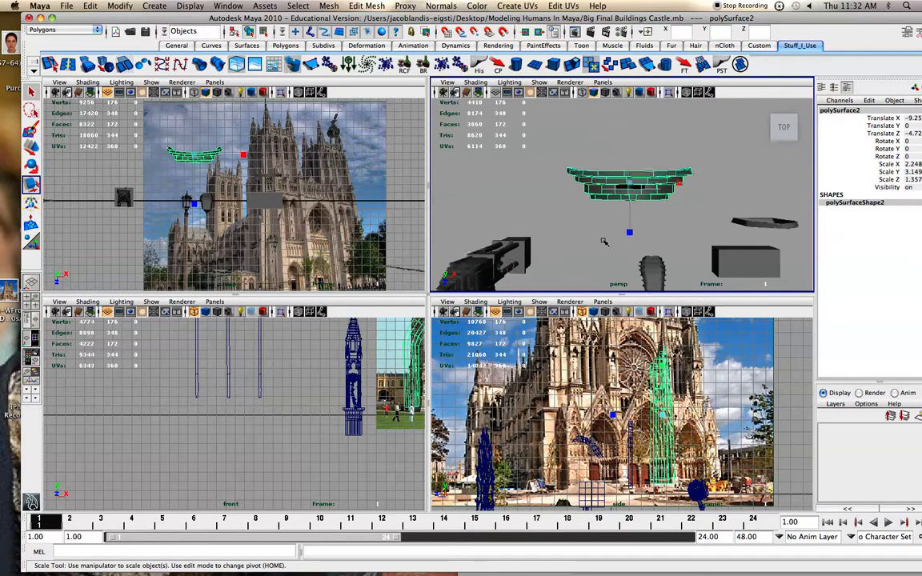
pyautogui.scroll(-2, 604, 242)
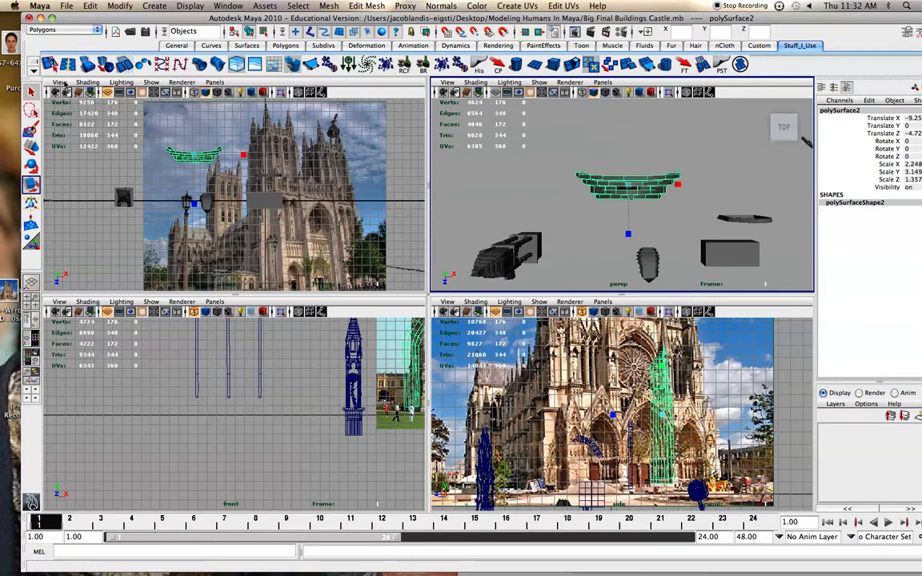
# Step: Look through the top view's image plane options, including importing an image and the image plane attributes
pyautogui.click(61, 82)
pyautogui.moveTo(120, 227)
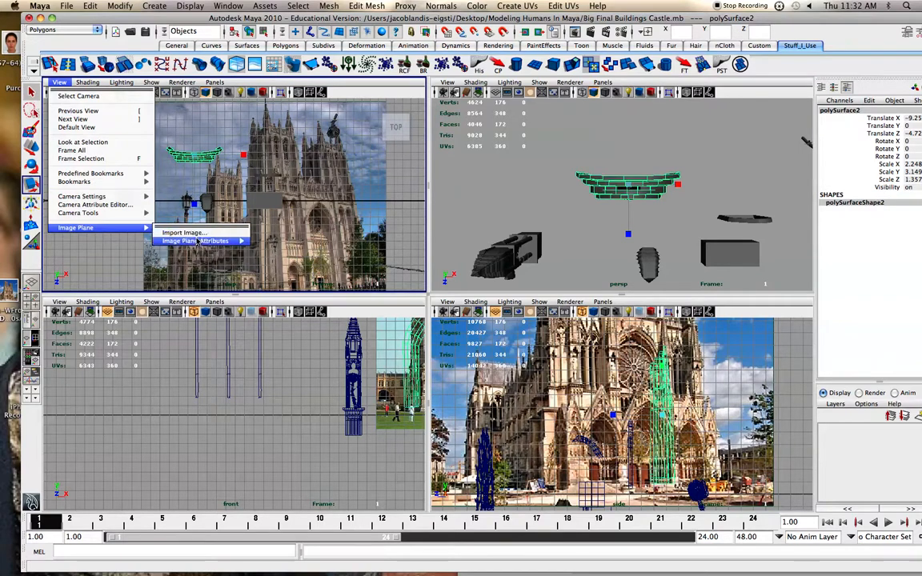
pyautogui.click(323, 162)
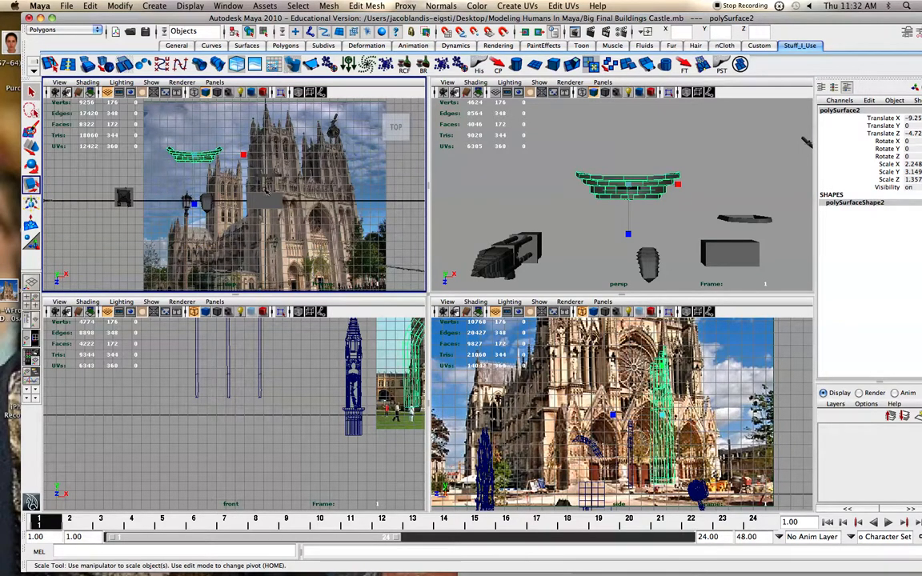
# Step: Bring up the hotbox over the perspective view and look through its general menus from File to Help
pyautogui.scroll(-3, 504, 199)
pyautogui.keyDown('alt'); pyautogui.moveTo(564, 145); pyautogui.dragTo(607, 188); pyautogui.keyUp('alt')
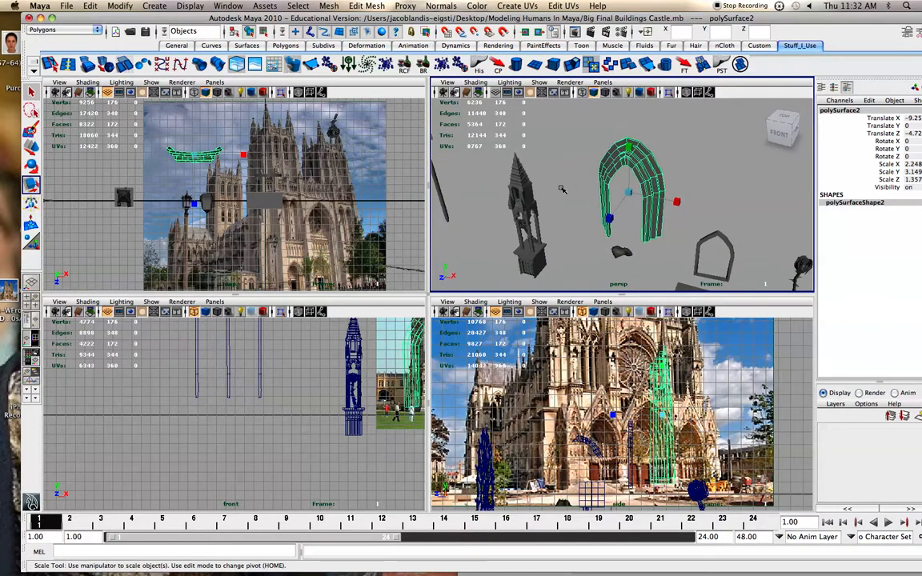
pyautogui.press('space')
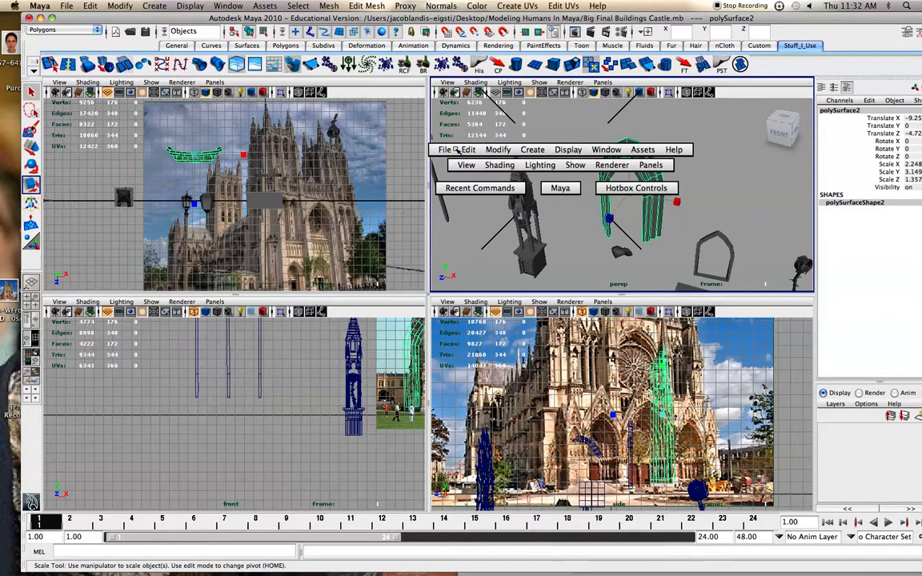
pyautogui.moveTo(445, 150); pyautogui.dragTo(677, 157)
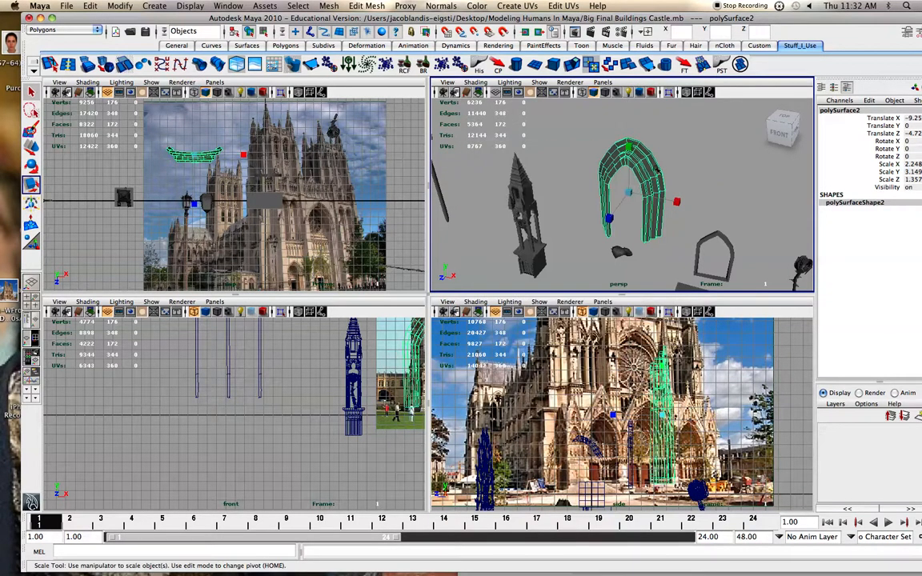
# Step: Switch the arch to edge mode and select a full edge loop running along its curve
pyautogui.rightClick(657, 170)
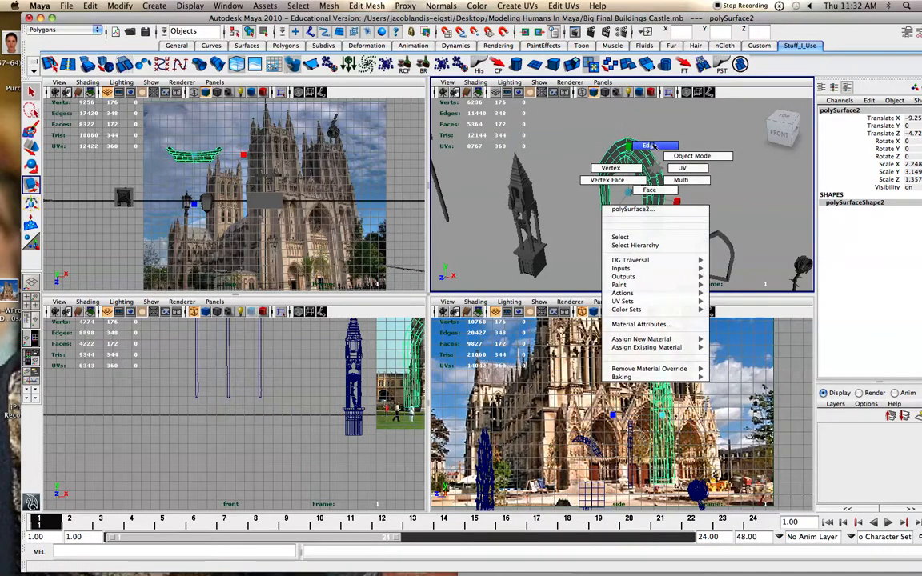
pyautogui.click(650, 145)
pyautogui.scroll(3, 654, 160)
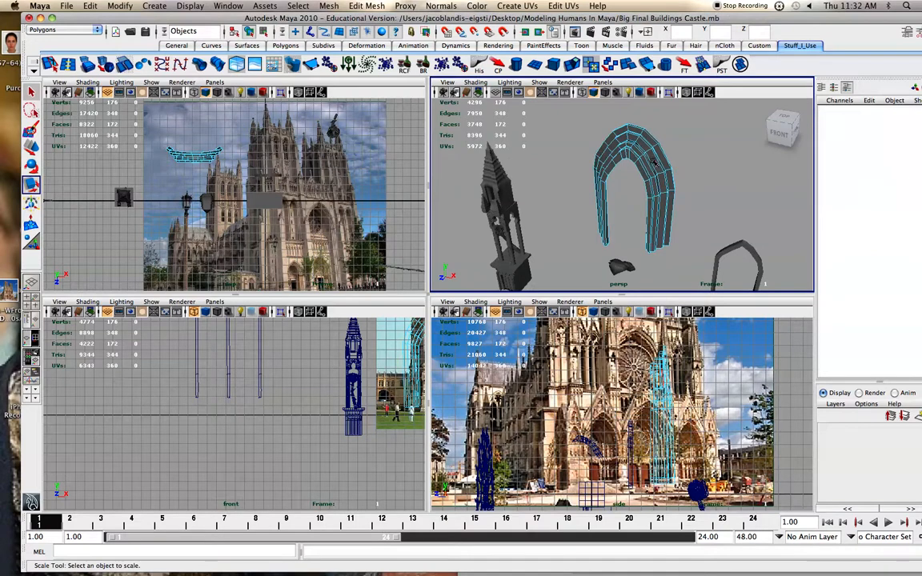
pyautogui.click(650, 165)
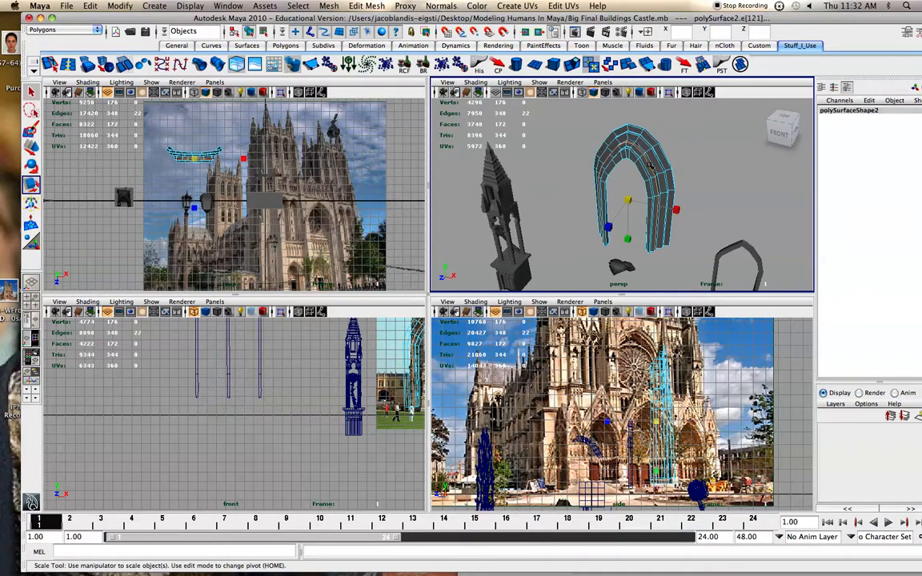
pyautogui.keyDown('alt'); pyautogui.moveTo(651, 169); pyautogui.dragTo(633, 164); pyautogui.keyUp('alt')
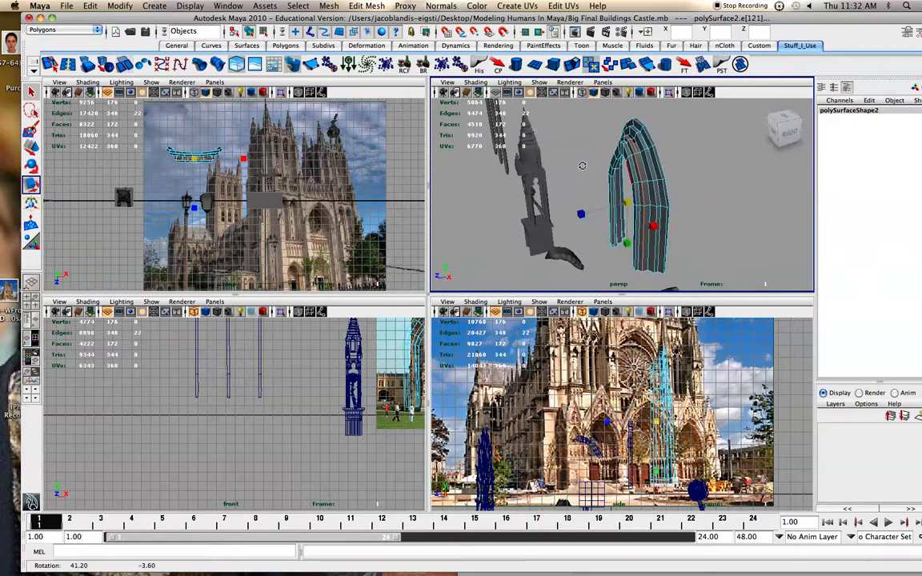
# Step: Select another edge loop on the arch, try scaling it, undo the scaling, and clear the selection
pyautogui.click(649, 165)
pyautogui.keyDown('alt'); pyautogui.moveTo(650, 173); pyautogui.dragTo(686, 173); pyautogui.keyUp('alt')
pyautogui.moveTo(637, 196); pyautogui.dragTo(655, 154)
pyautogui.press('super+z')
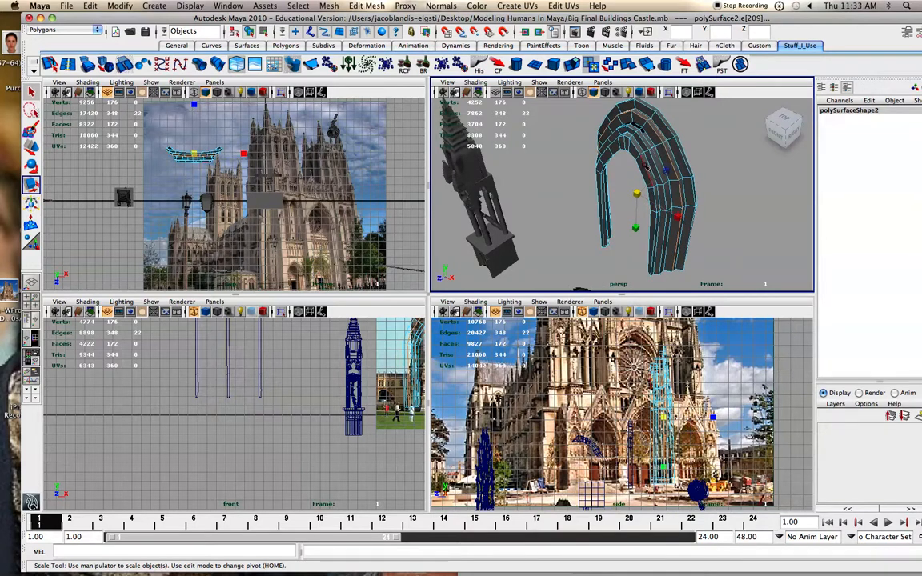
pyautogui.keyDown('alt'); pyautogui.moveTo(644, 165); pyautogui.dragTo(591, 156); pyautogui.keyUp('alt')
pyautogui.click(699, 171)
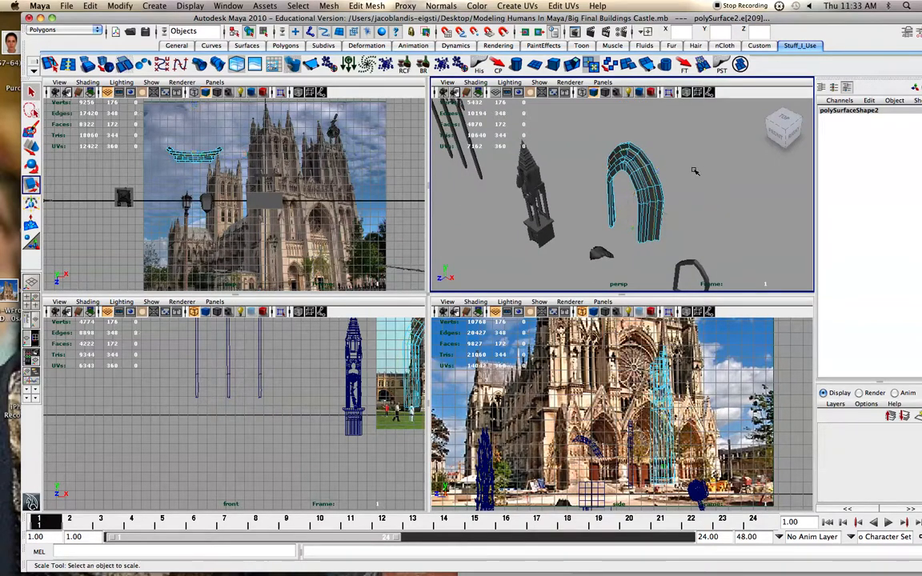
# Step: Select a single edge on the arch, replace it with a full edge loop, and clear the selection
pyautogui.scroll(2, 677, 173)
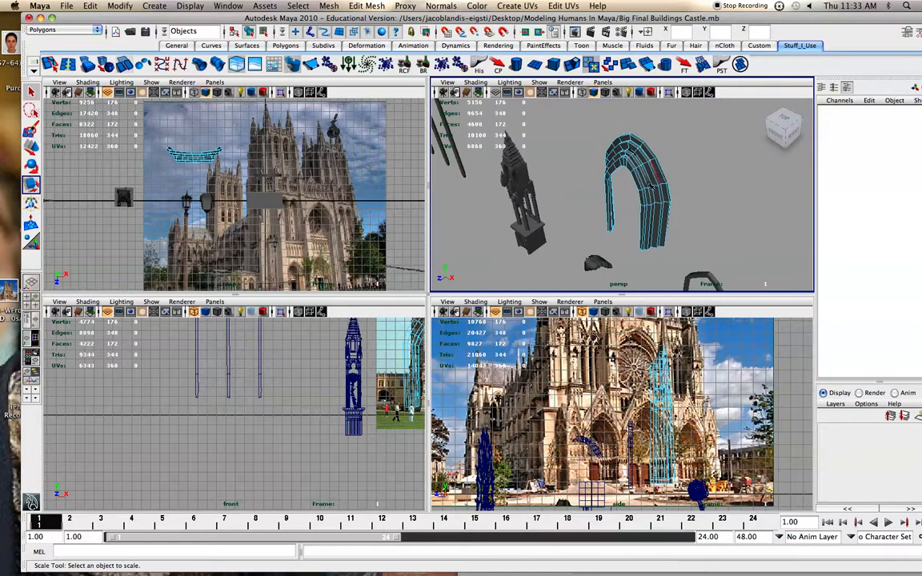
pyautogui.click(656, 185)
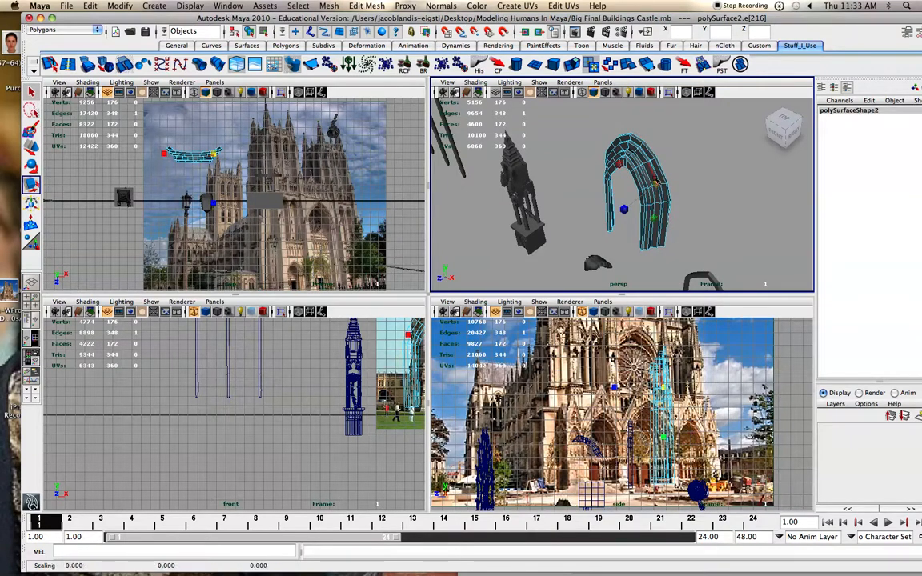
pyautogui.doubleClick(652, 171)
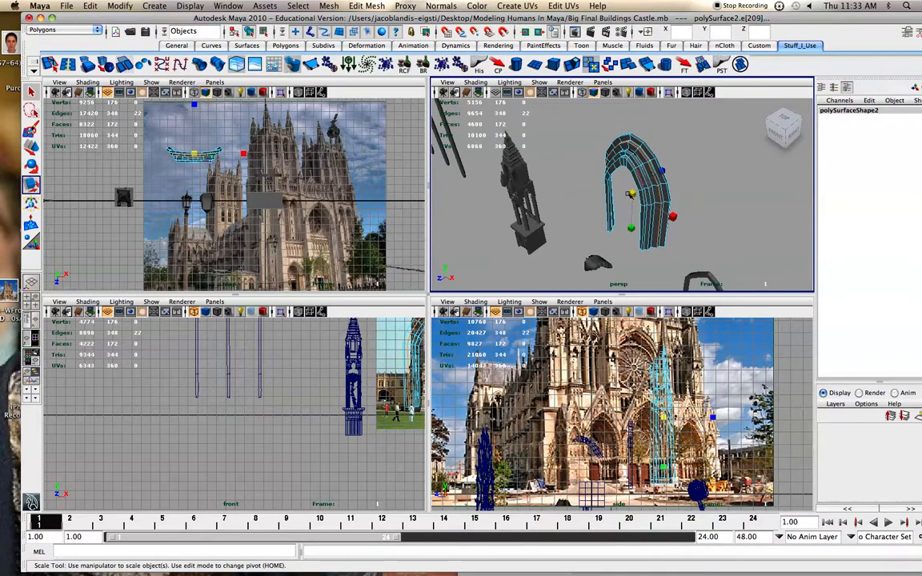
pyautogui.click(551, 208)
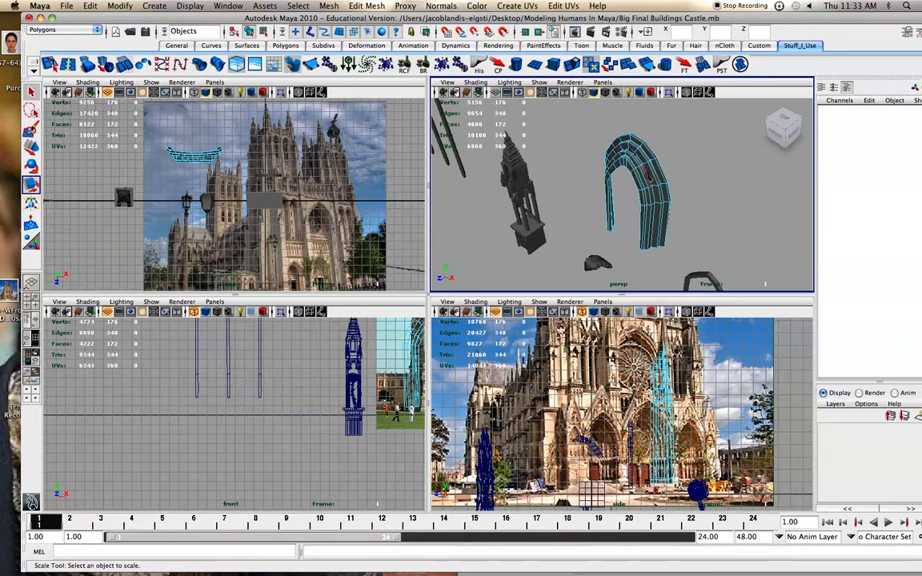
# Step: Select one edge on the arch, review the component marking menu options, and return the arch to object mode
pyautogui.keyDown('alt'); pyautogui.moveTo(648, 171); pyautogui.dragTo(649, 174); pyautogui.keyUp('alt')
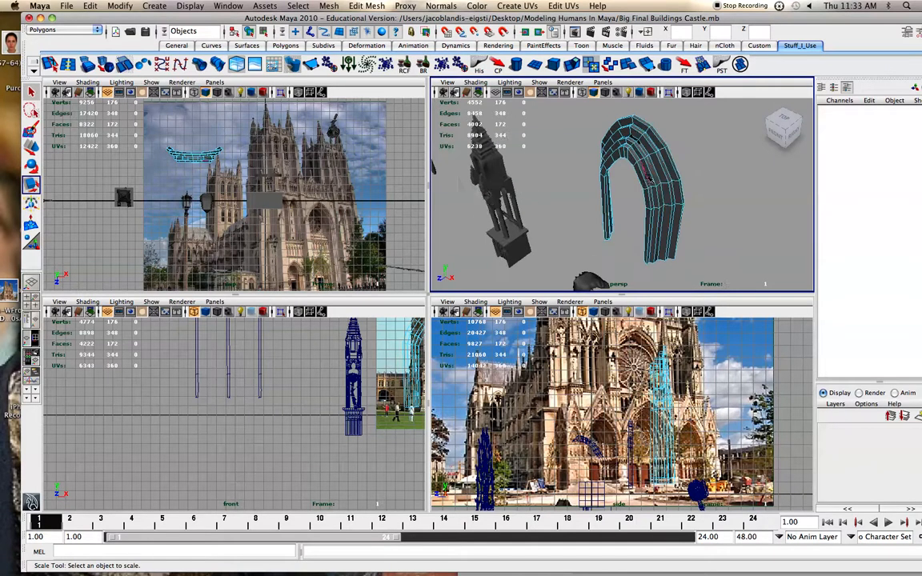
pyautogui.rightClick(650, 179)
pyautogui.press('r')
pyautogui.click(649, 177)
pyautogui.rightClick(639, 165)
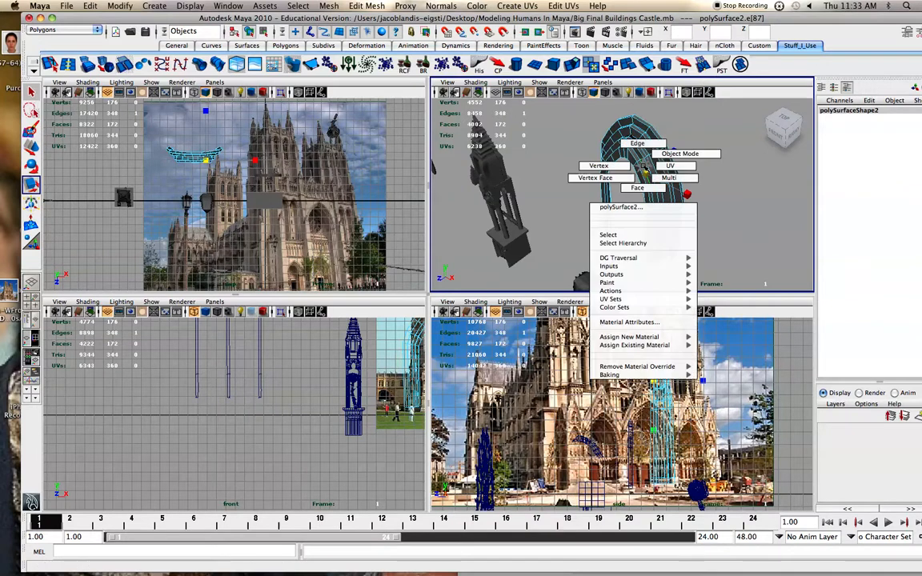
pyautogui.rightClick(644, 176)
pyautogui.rightClick(645, 172)
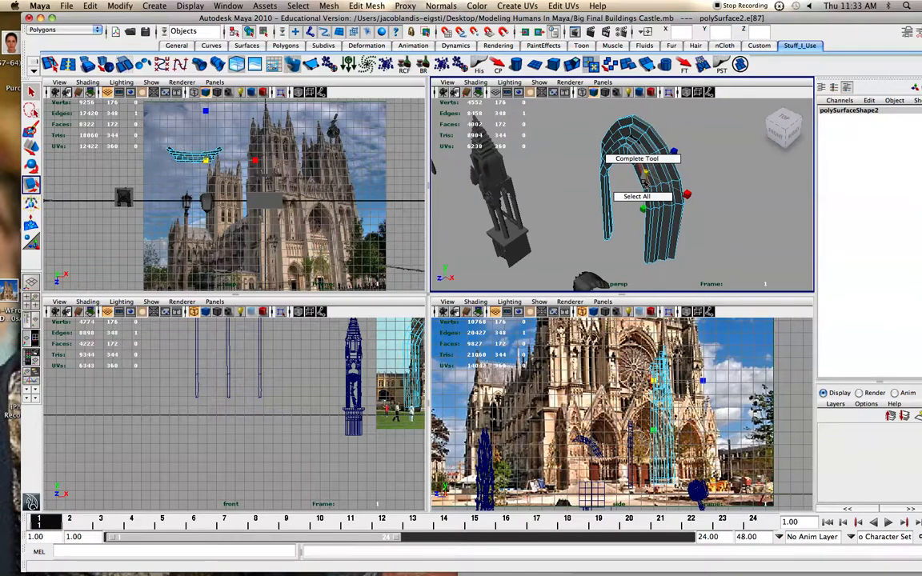
pyautogui.rightClick(655, 130)
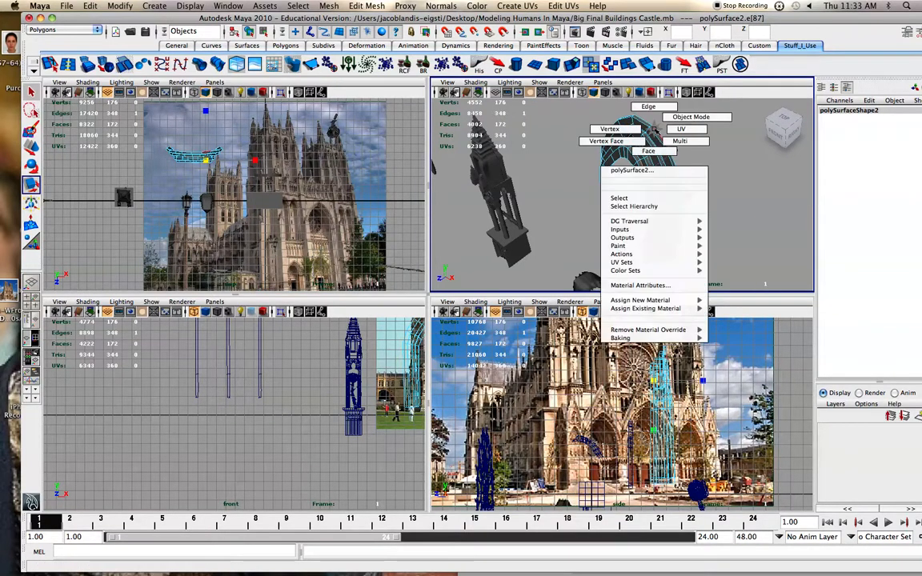
pyautogui.click(681, 118)
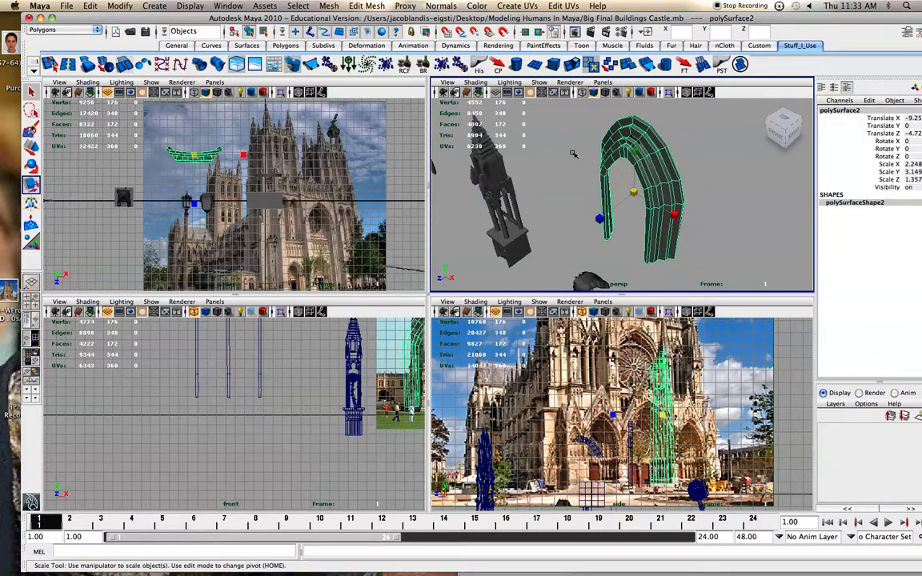
# Step: Deselect the arch, open the Select Tool settings, and review the common selection, soft selection and reflection options
pyautogui.click(534, 141)
pyautogui.click(30, 91)
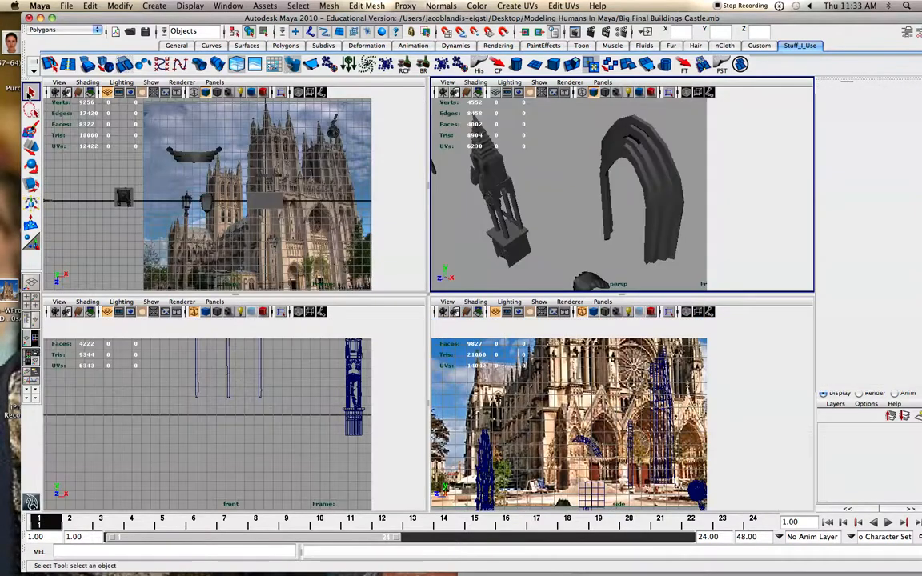
pyautogui.doubleClick(30, 91)
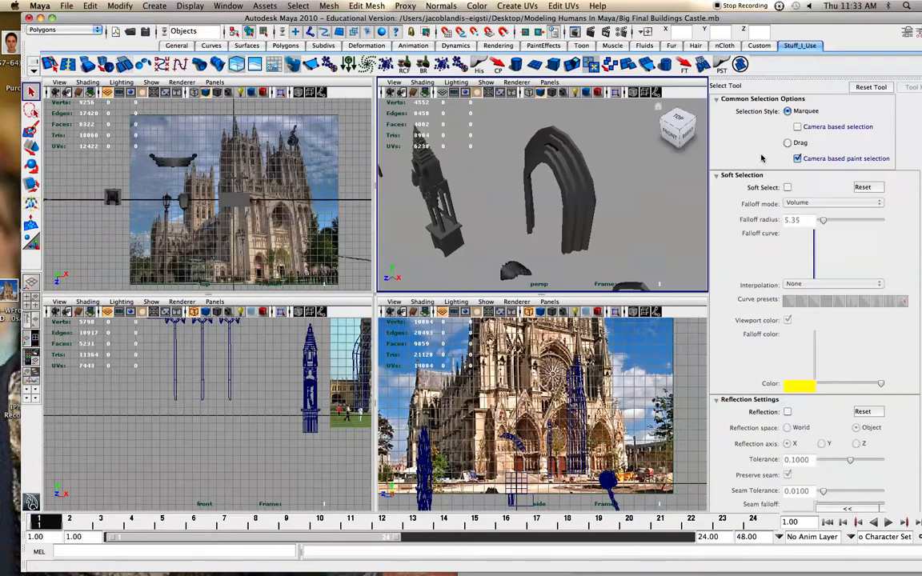
pyautogui.scroll(-1, 756, 268)
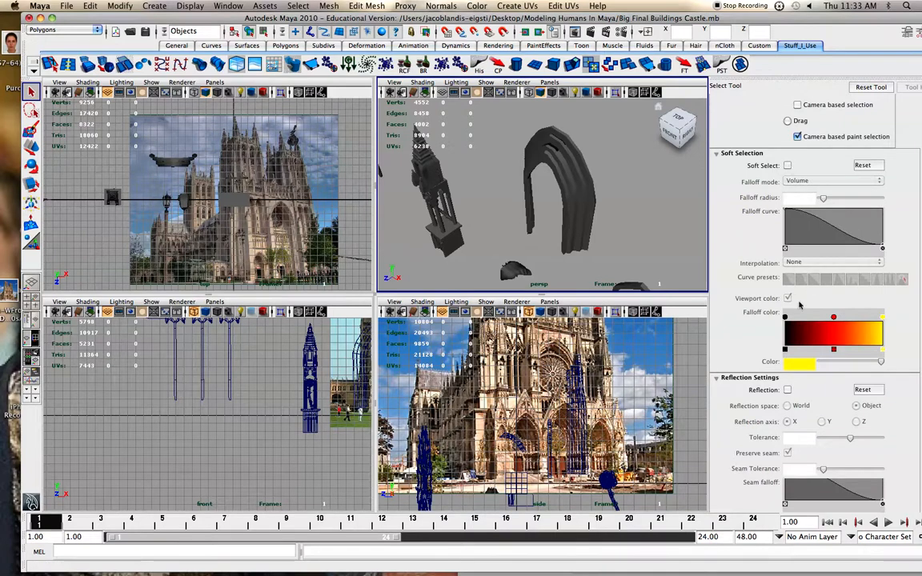
pyautogui.scroll(1, 750, 180)
pyautogui.scroll(1, 750, 180)
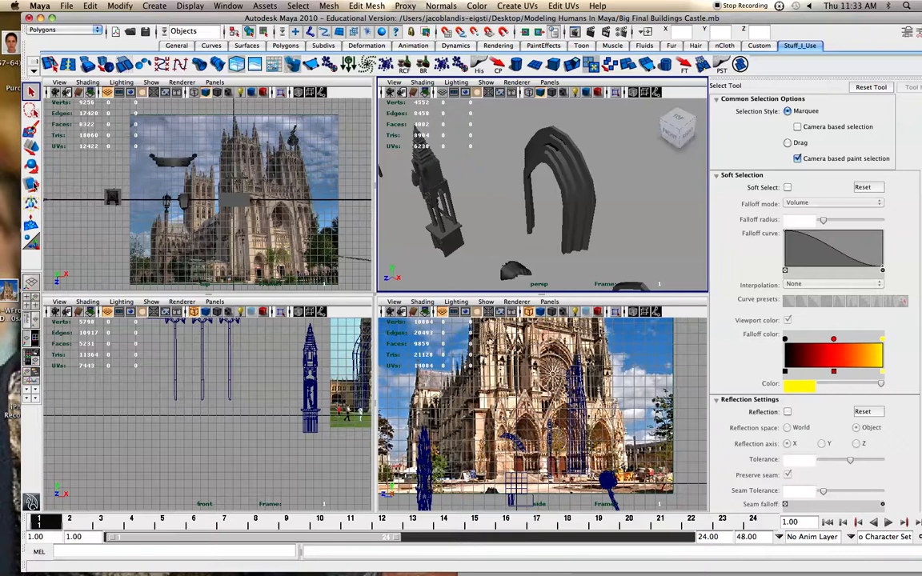
# Step: Review the Lasso, Paint Selection and Move tool settings, and make the Lasso Tool active again
pyautogui.click(32, 111)
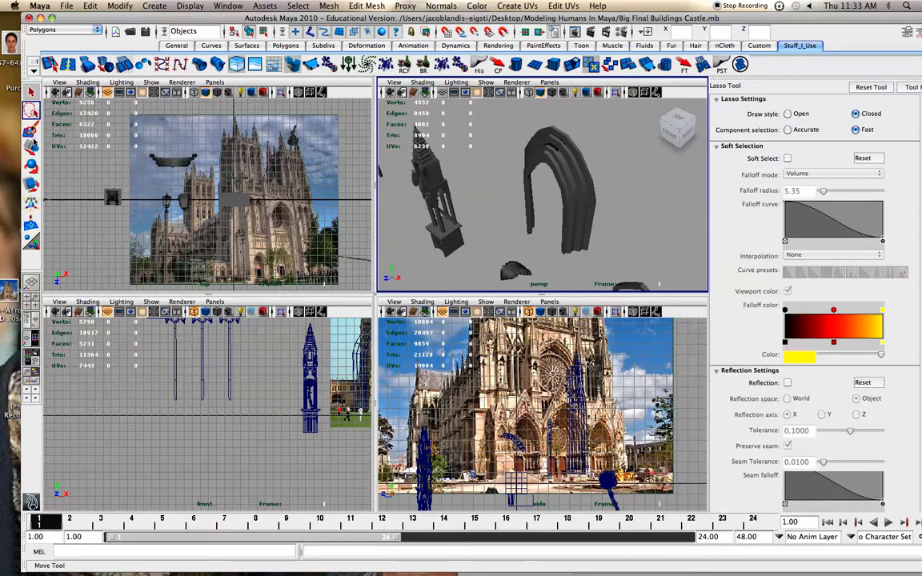
pyautogui.click(32, 128)
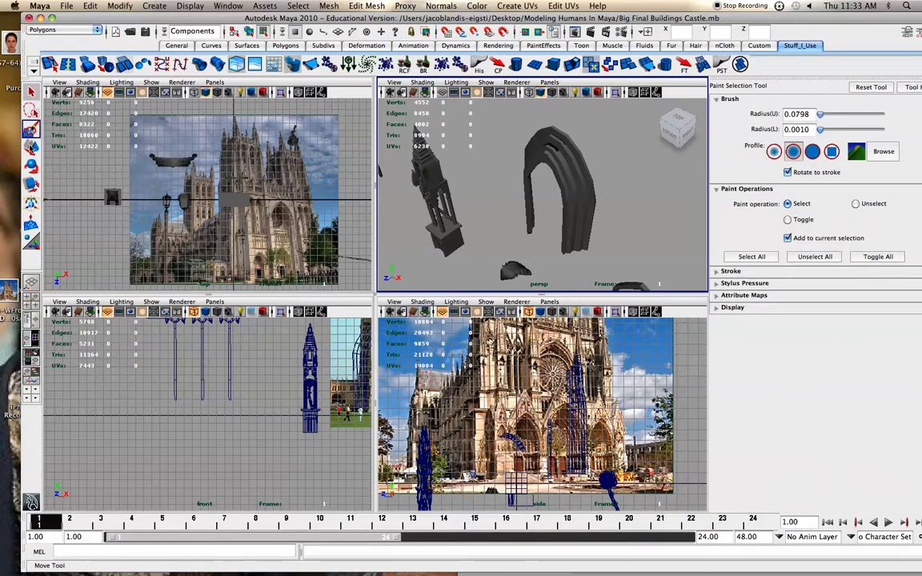
pyautogui.click(32, 146)
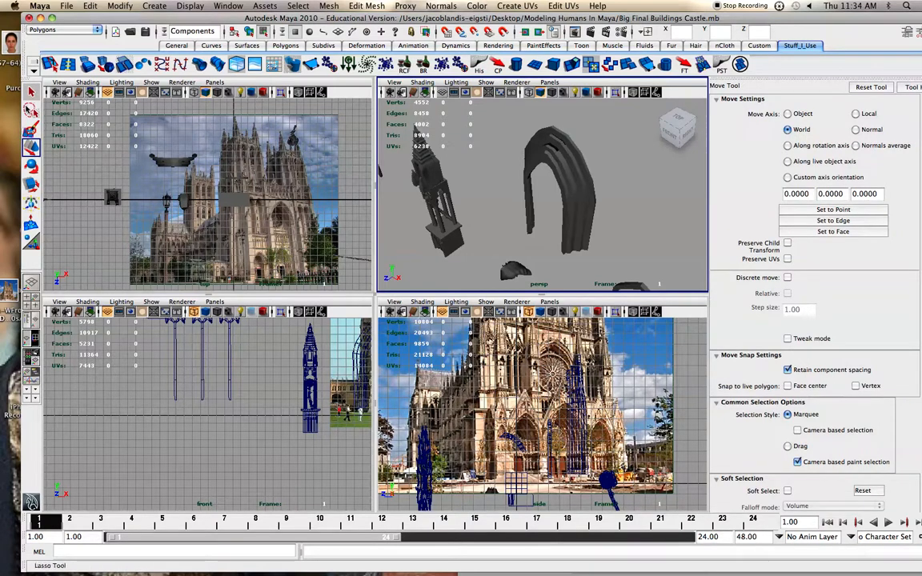
pyautogui.click(32, 93)
pyautogui.click(32, 110)
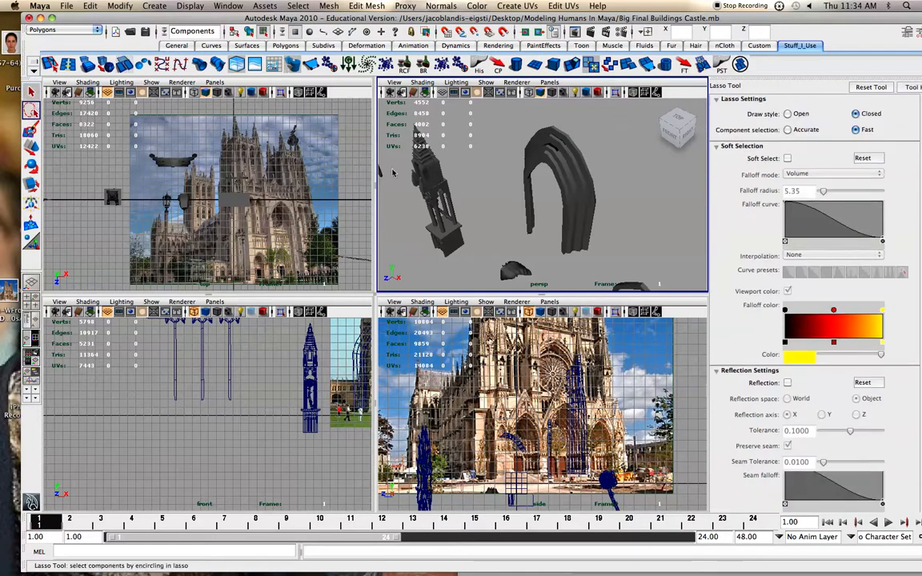
# Step: Lasso-select the arch's middle vertices in the top view, and return the arch to object mode with the Select Tool active
pyautogui.click(156, 161)
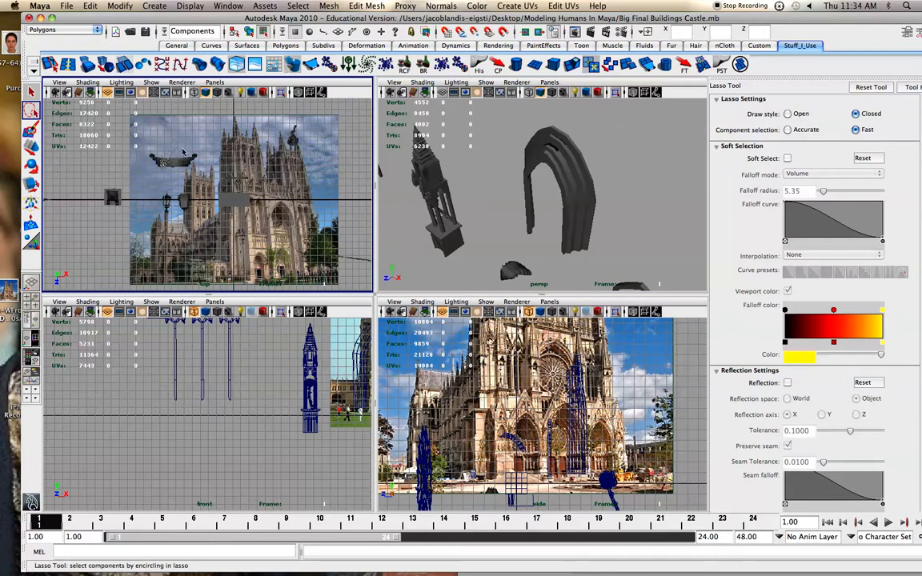
pyautogui.moveTo(172, 180)
pyautogui.mouseDown()
pyautogui.moveTo(146, 157)
pyautogui.moveTo(159, 173)
pyautogui.mouseUp()
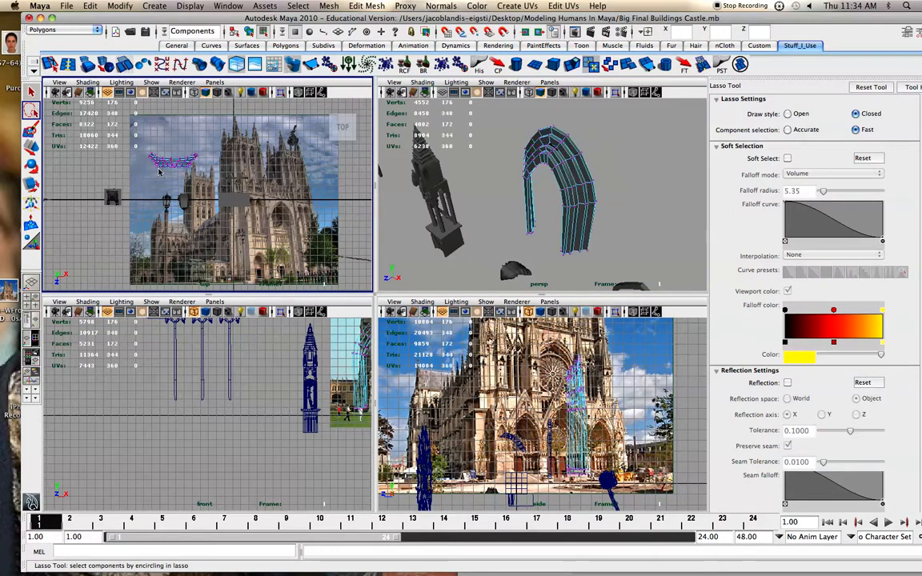
pyautogui.moveTo(172, 152); pyautogui.dragTo(175, 156)
pyautogui.scroll(4, 187, 162)
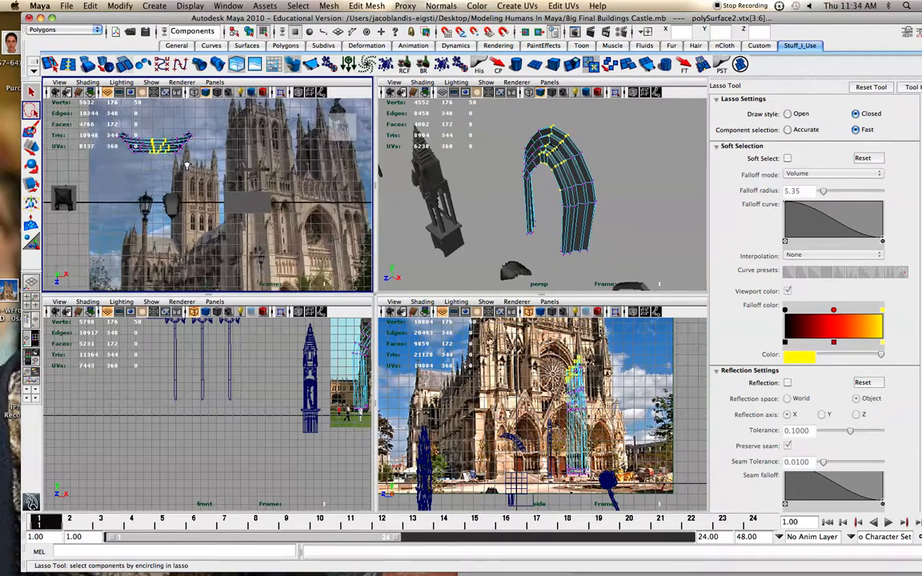
pyautogui.press('q')
pyautogui.moveTo(160, 143); pyautogui.dragTo(211, 130, button='right')
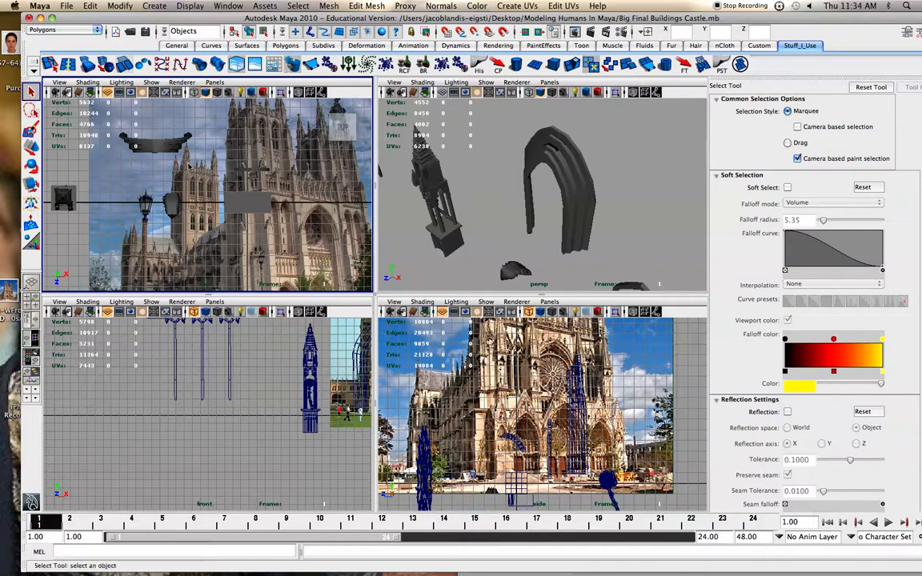
# Step: Select the arch in the perspective view, cycle through the Move, Rotate and Scale tools, and clear the selection
pyautogui.scroll(-8, 530, 189)
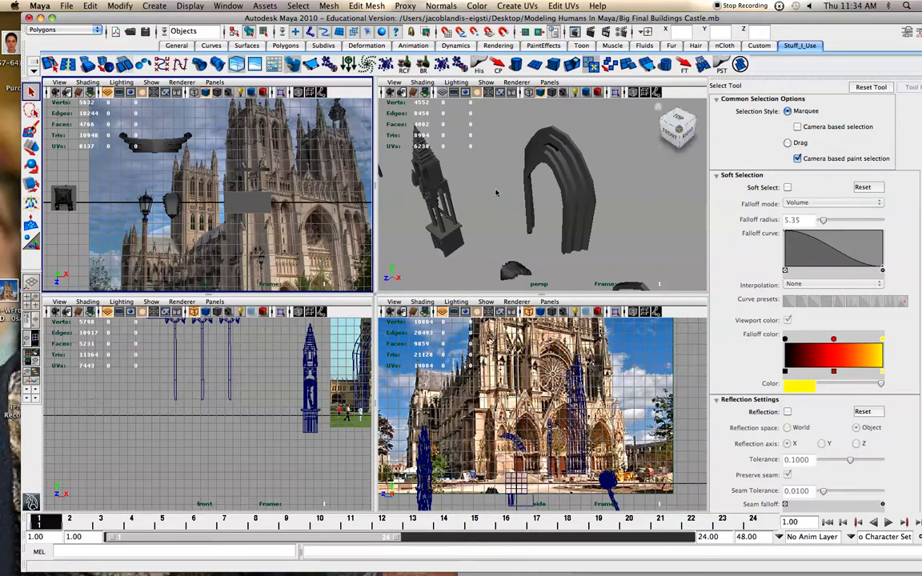
pyautogui.scroll(8, 562, 189)
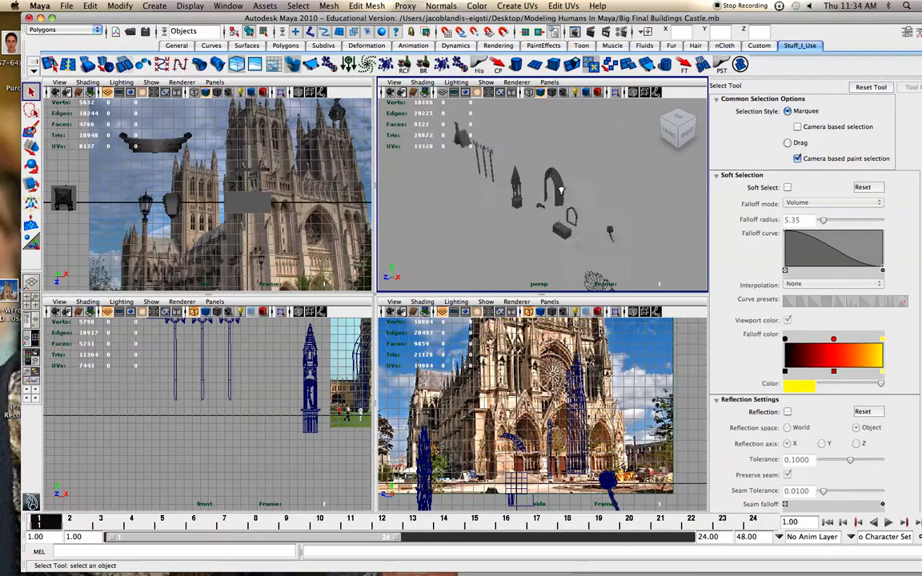
pyautogui.click(600, 160)
pyautogui.keyDown('alt'); pyautogui.moveTo(602, 160); pyautogui.dragTo(541, 203); pyautogui.keyUp('alt')
pyautogui.press('w')
pyautogui.press('e')
pyautogui.press('r')
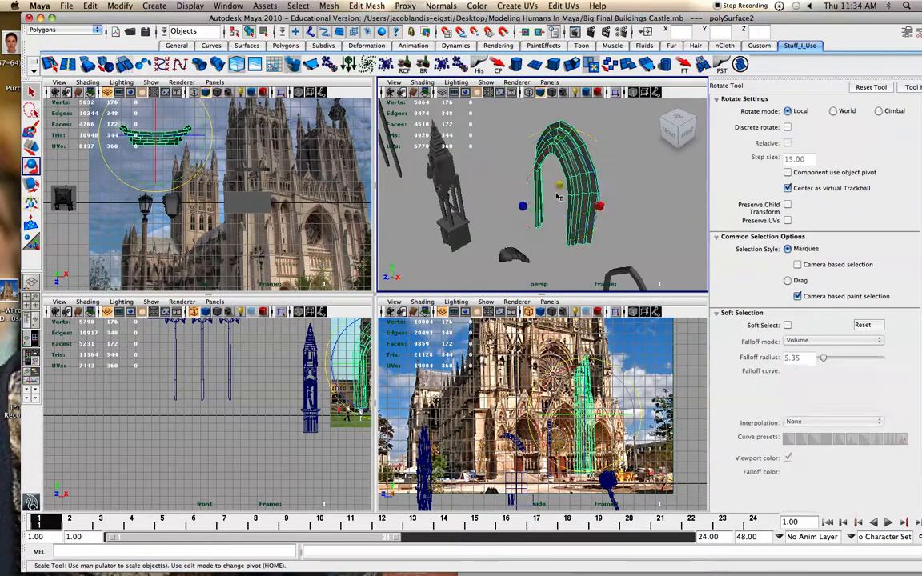
pyautogui.click(558, 213)
pyautogui.scroll(2, 558, 213)
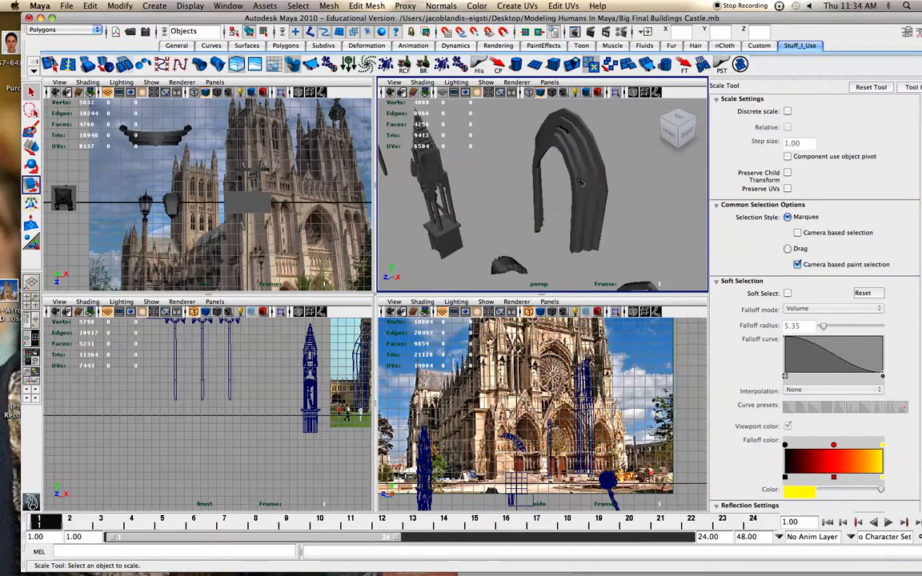
# Step: Select a single vertex on the arch, show the Move and Rotate manipulators on it, and return the arch to object mode
pyautogui.click(579, 187)
pyautogui.keyDown('alt'); pyautogui.moveTo(538, 195); pyautogui.dragTo(570, 205); pyautogui.keyUp('alt')
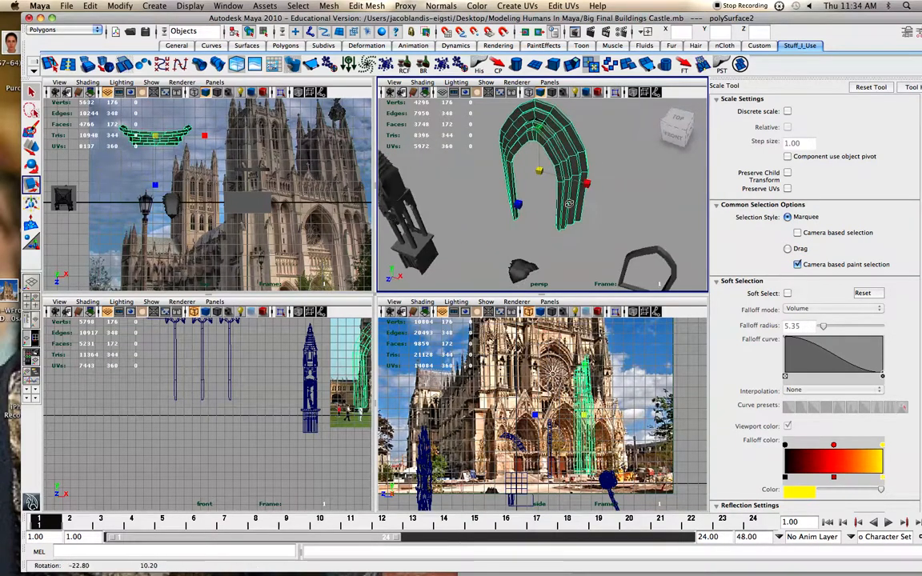
pyautogui.moveTo(570, 155); pyautogui.dragTo(527, 154, button='right')
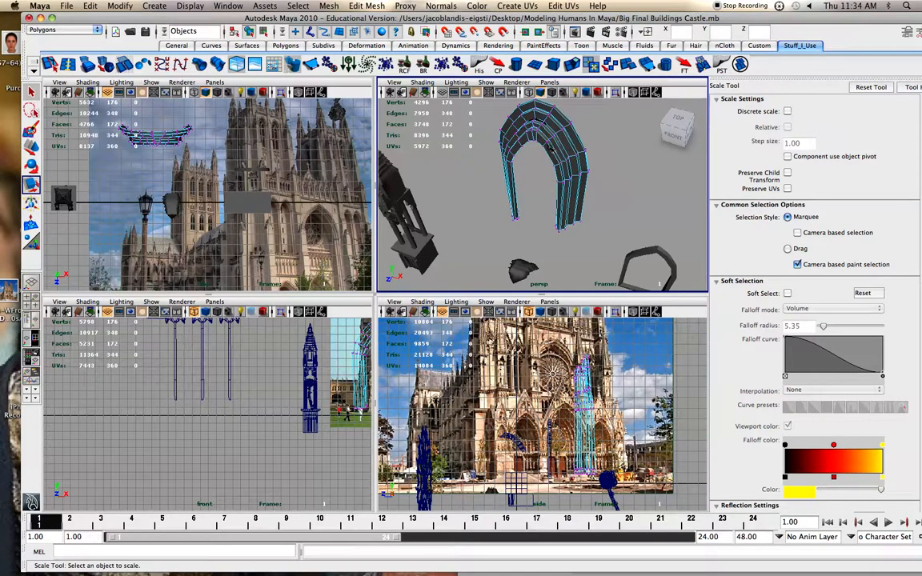
pyautogui.moveTo(585, 167); pyautogui.dragTo(565, 160)
pyautogui.press('w')
pyautogui.press('e')
pyautogui.press('F8')
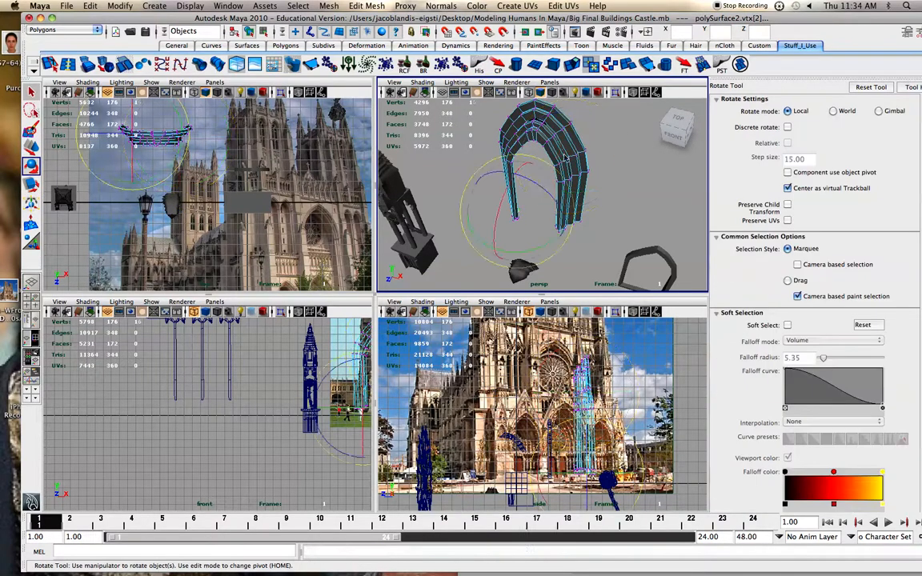
pyautogui.moveTo(562, 170); pyautogui.dragTo(590, 142, button='right')
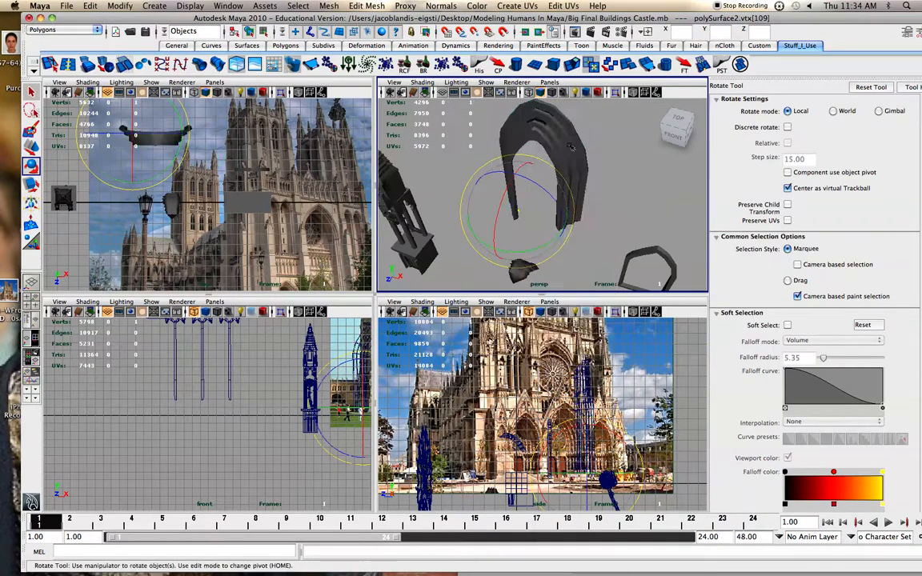
# Step: Review the Select Tool's marking menu options, and activate Paint Select with the arch in vertex mode
pyautogui.press('q')
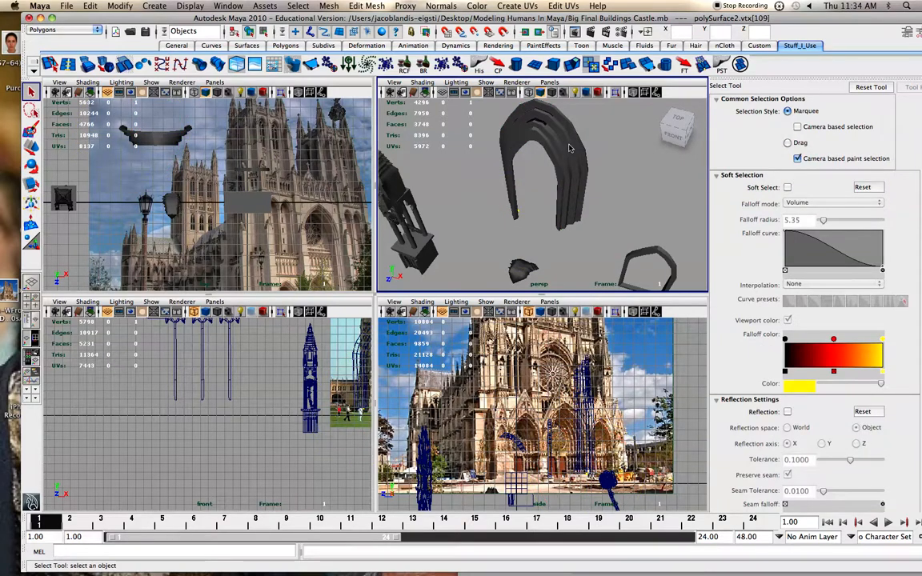
pyautogui.moveTo(570, 147); pyautogui.dragTo(570, 145)
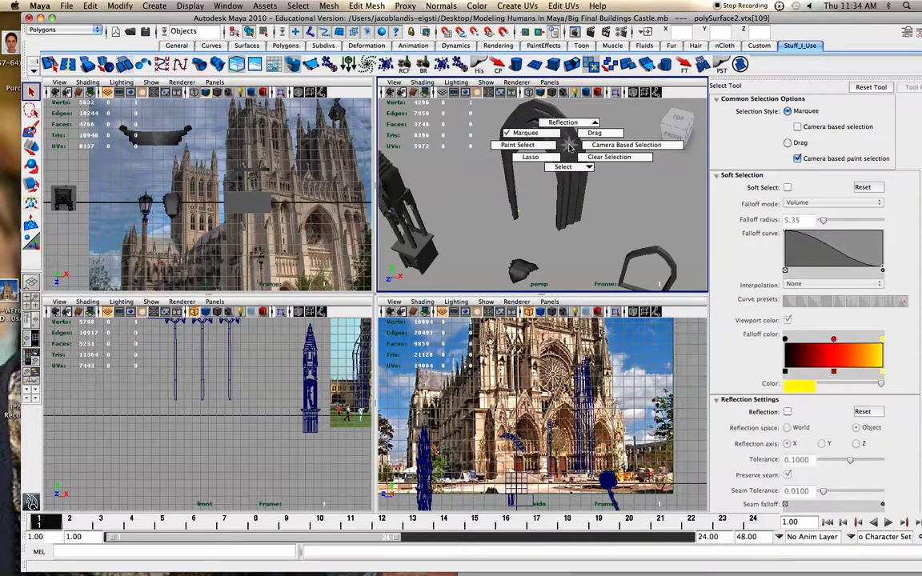
pyautogui.press('e')
pyautogui.press('F8')
pyautogui.press('q')
pyautogui.moveTo(561, 149); pyautogui.dragTo(510, 147)
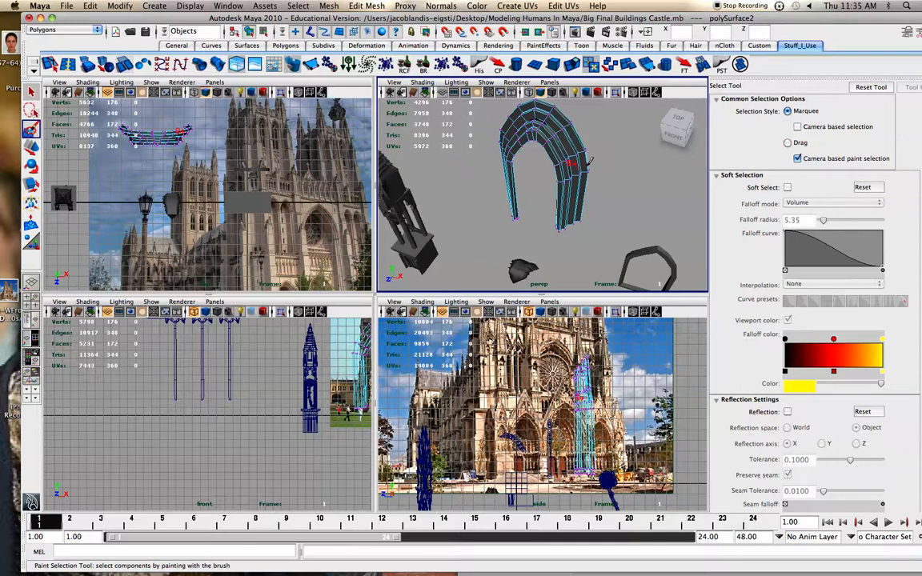
# Step: Return to the Select Tool with camera based selection enabled, and put the rectangular box in the top view into face mode
pyautogui.press('q')
pyautogui.moveTo(575, 160)
pyautogui.mouseDown()
pyautogui.moveTo(552, 154)
pyautogui.moveTo(602, 162)
pyautogui.mouseUp()
pyautogui.click(269, 205)
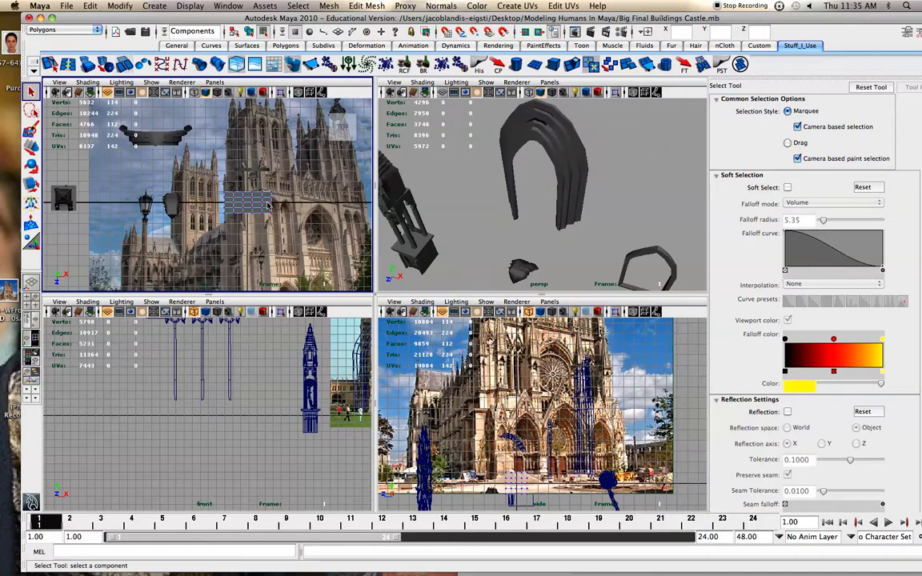
pyautogui.scroll(3, 267, 205)
pyautogui.moveTo(268, 205); pyautogui.dragTo(263, 224, button='right')
pyautogui.scroll(2, 258, 203)
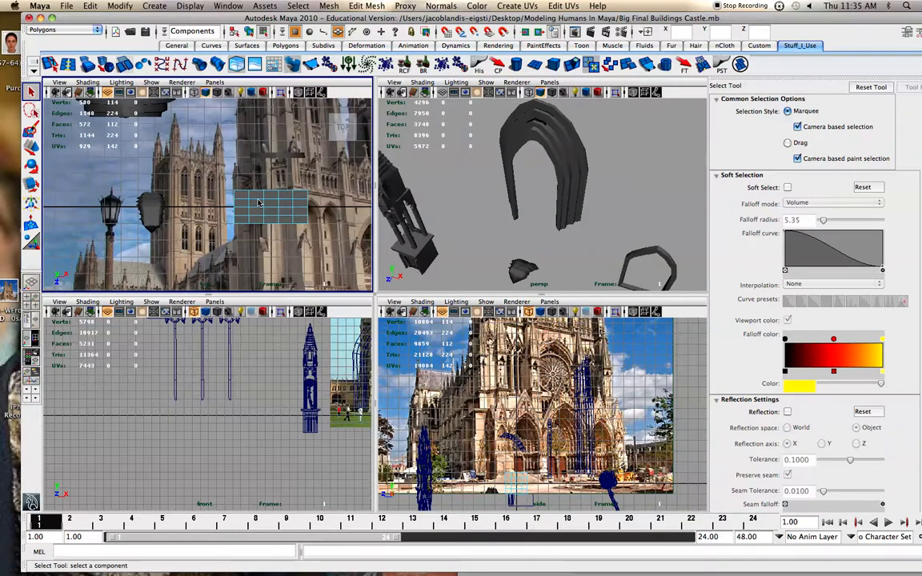
# Step: Disable camera based selection and marquee-select the box's top and bottom faces from the top view
pyautogui.scroll(-3, 476, 219)
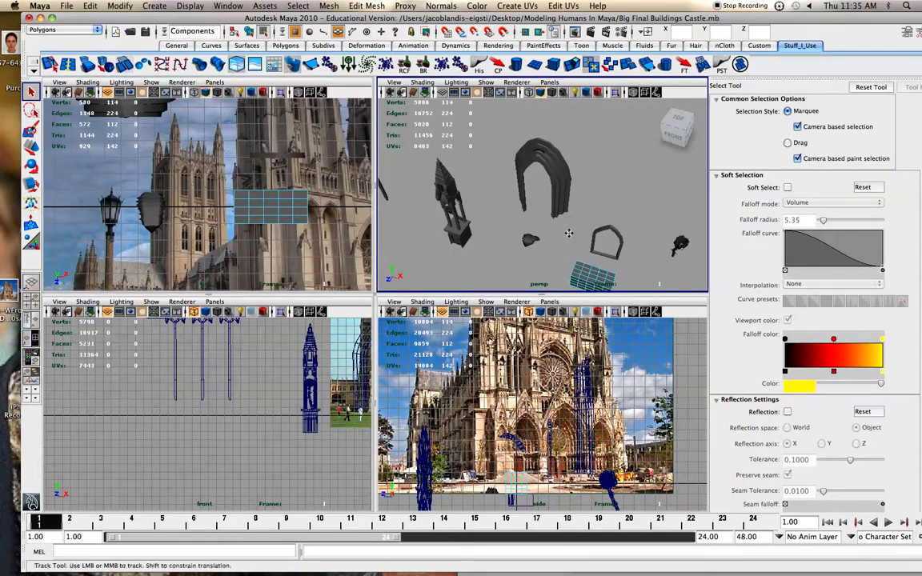
pyautogui.keyDown('alt'); pyautogui.moveTo(570, 236); pyautogui.dragTo(560, 200, button='middle'); pyautogui.keyUp('alt')
pyautogui.press('q')
pyautogui.moveTo(278, 209); pyautogui.dragTo(337, 210)
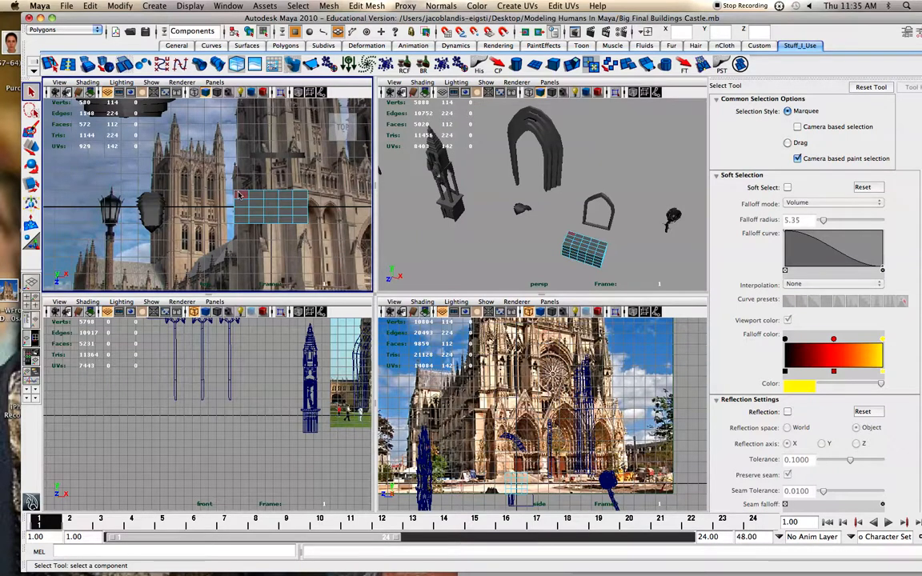
pyautogui.moveTo(304, 222); pyautogui.dragTo(306, 222)
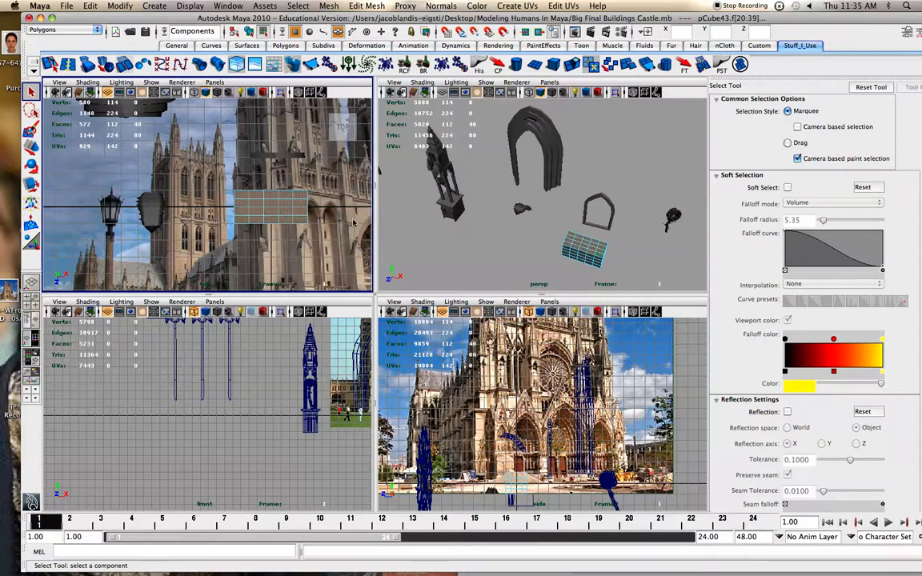
pyautogui.keyDown('alt'); pyautogui.moveTo(582, 251); pyautogui.dragTo(574, 170); pyautogui.keyUp('alt')
# Step: Marquee-select every face of the box from the top view, and inspect the selection from the front in the perspective view
pyautogui.click(210, 176)
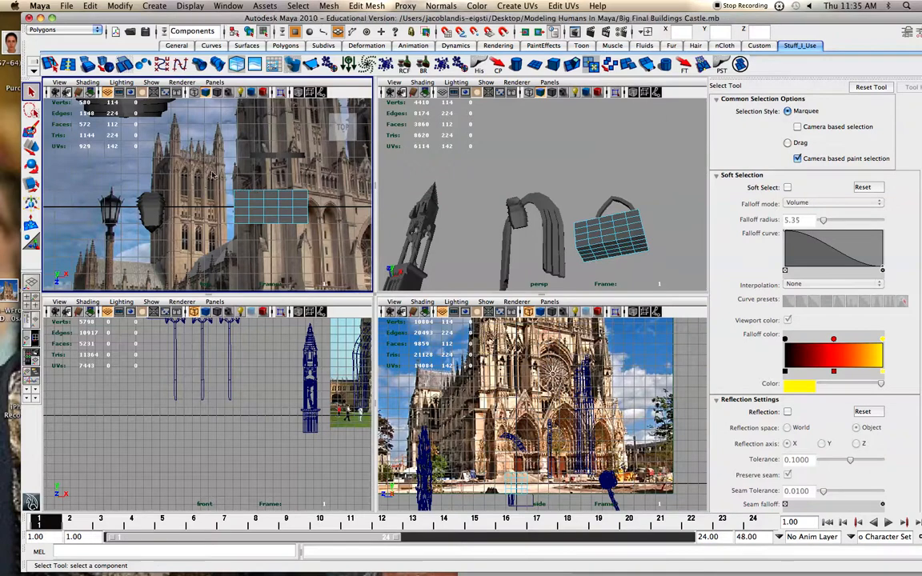
pyautogui.moveTo(343, 246); pyautogui.dragTo(344, 246)
pyautogui.keyDown('alt'); pyautogui.moveTo(680, 238); pyautogui.dragTo(608, 261); pyautogui.keyUp('alt')
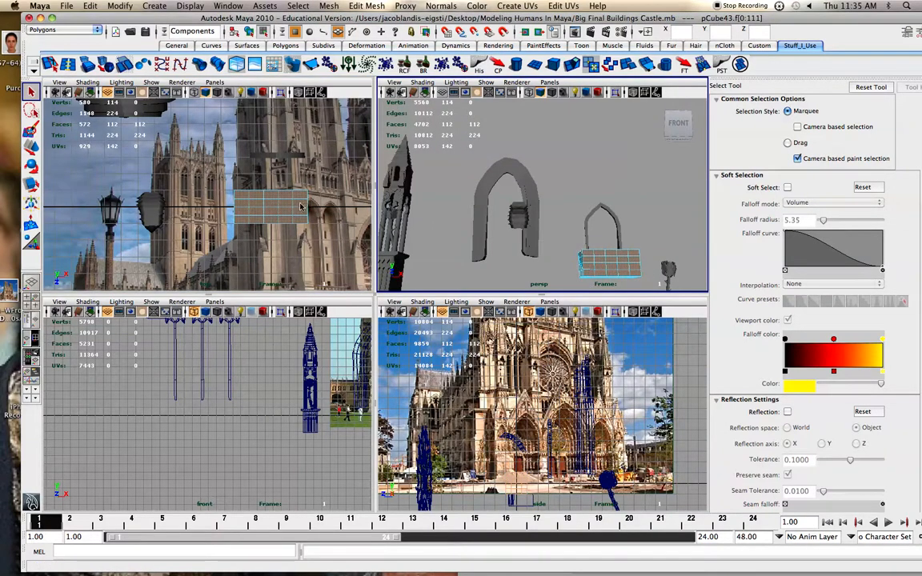
# Step: Enable camera based selection again and marquee-select only the box's camera-facing top faces in the top view
pyautogui.moveTo(285, 214); pyautogui.dragTo(312, 216)
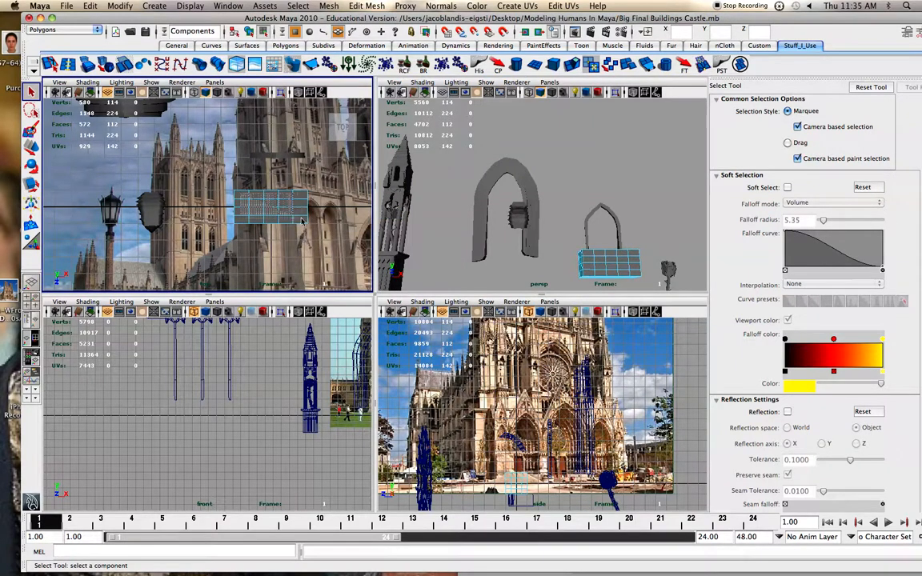
pyautogui.moveTo(302, 221); pyautogui.dragTo(211, 171)
pyautogui.keyDown('alt'); pyautogui.moveTo(607, 210); pyautogui.dragTo(633, 288); pyautogui.keyUp('alt')
# Step: Review the marking menu options of the Move, Scale and Rotate tools with the box's top faces selected
pyautogui.press('w')
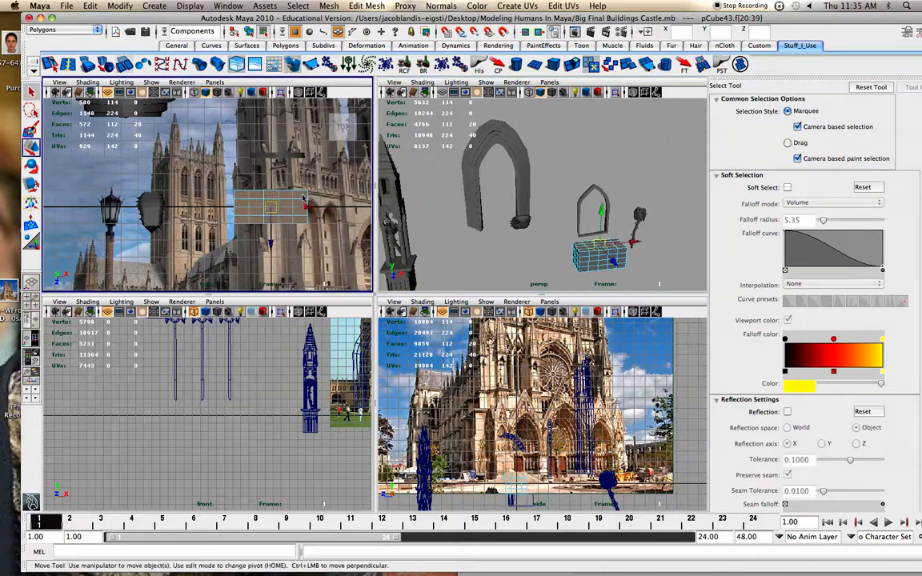
pyautogui.click(302, 196)
pyautogui.moveTo(313, 196)
pyautogui.mouseDown()
pyautogui.moveTo(345, 198)
pyautogui.moveTo(331, 185)
pyautogui.moveTo(326, 199)
pyautogui.mouseUp()
pyautogui.press('r')
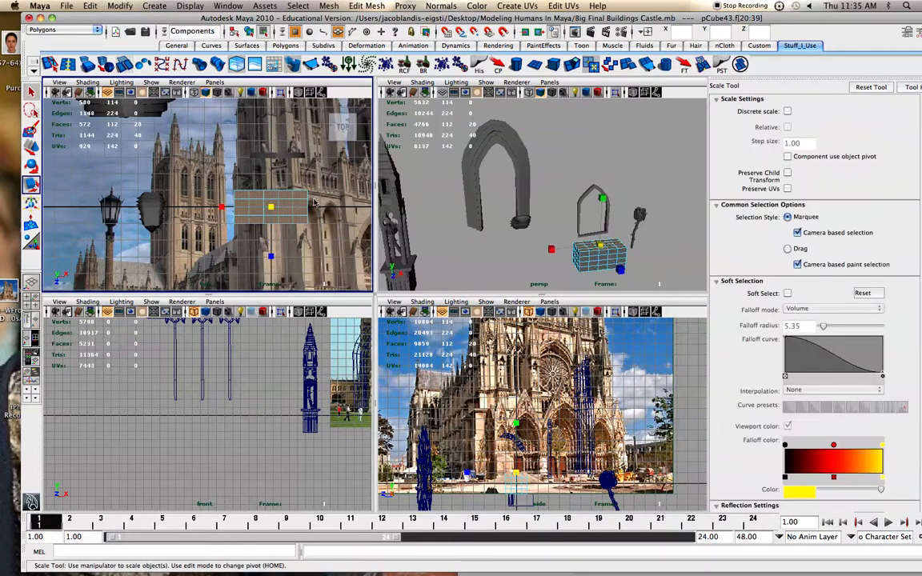
pyautogui.click(315, 203)
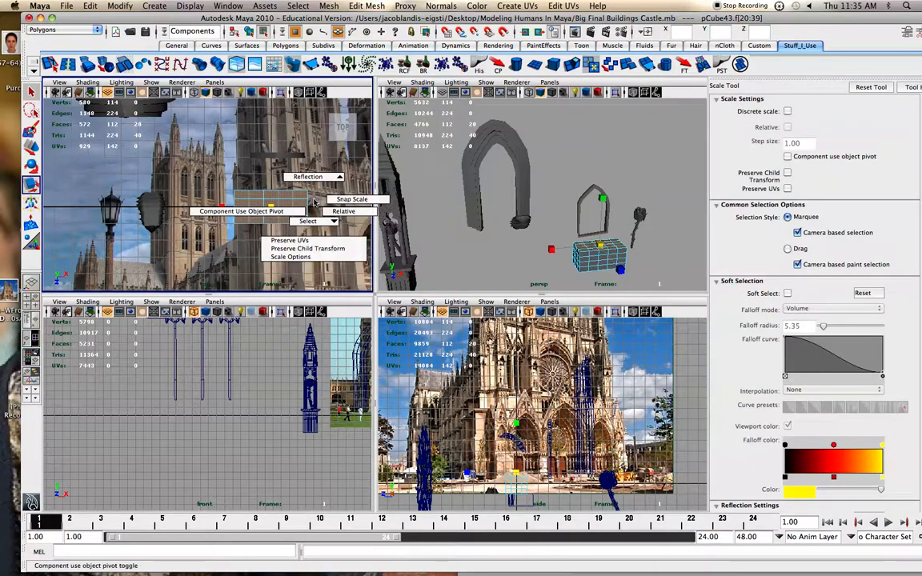
pyautogui.press('e')
pyautogui.click(313, 196)
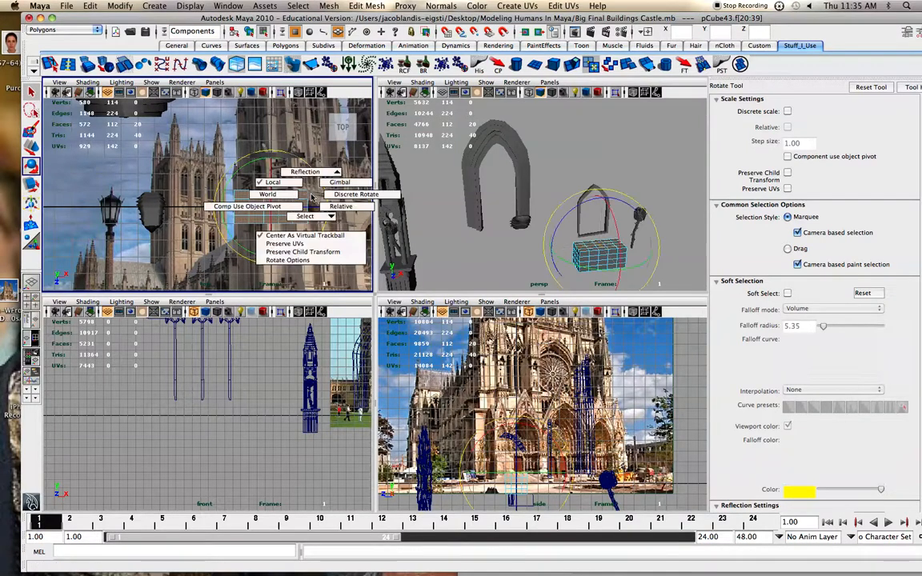